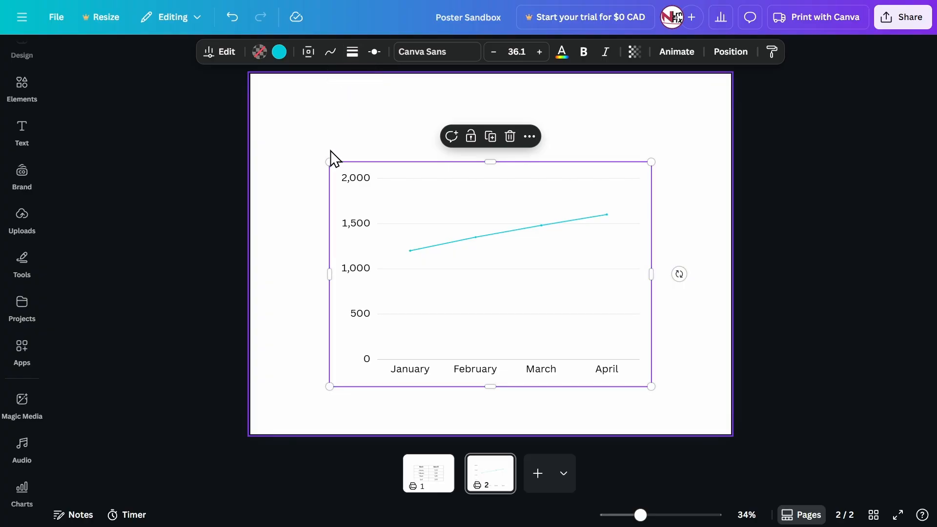
- Try line weights of 0 and 11 on the sales line chart, and set the weight to 4
{"action": "mouse_move", "coordinate": [560, 236]}
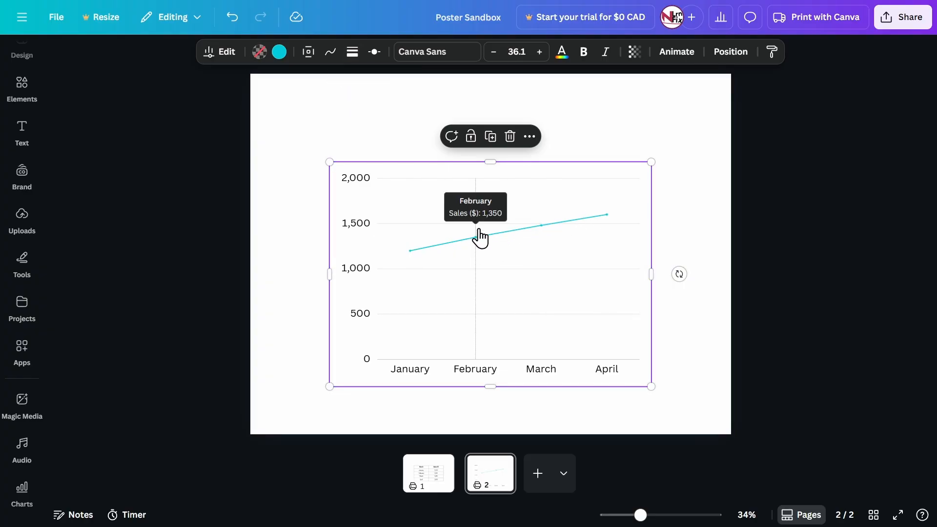
{"action": "mouse_move", "coordinate": [493, 249]}
{"action": "left_click", "coordinate": [351, 52]}
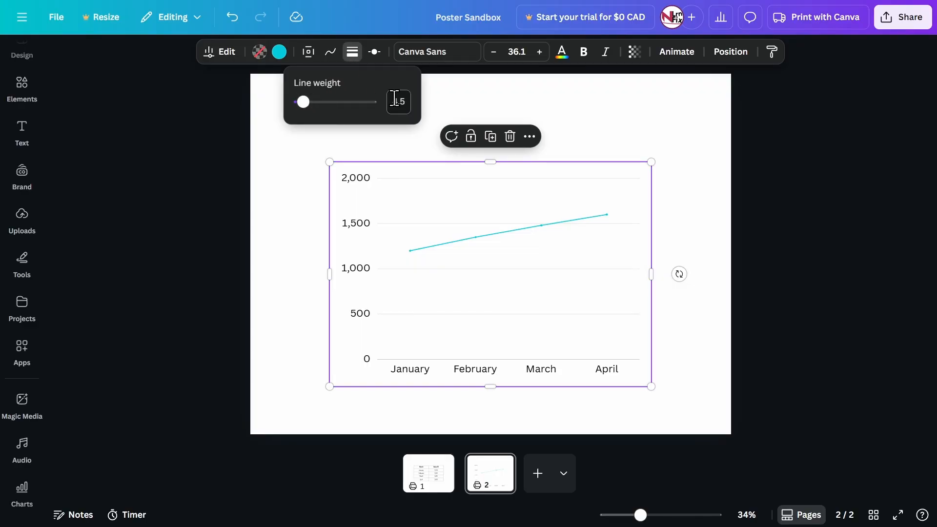
{"action": "mouse_move", "coordinate": [304, 104]}
{"action": "left_mouse_down"}
{"action": "mouse_move", "coordinate": [335, 107]}
{"action": "mouse_move", "coordinate": [287, 106]}
{"action": "left_mouse_up"}
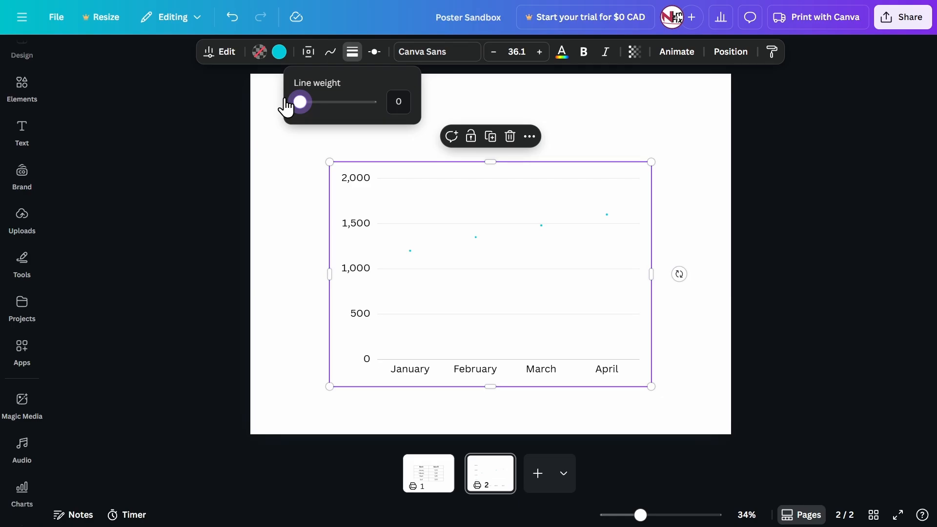
{"action": "left_click_drag", "start_coordinate": [286, 106], "coordinate": [307, 103]}
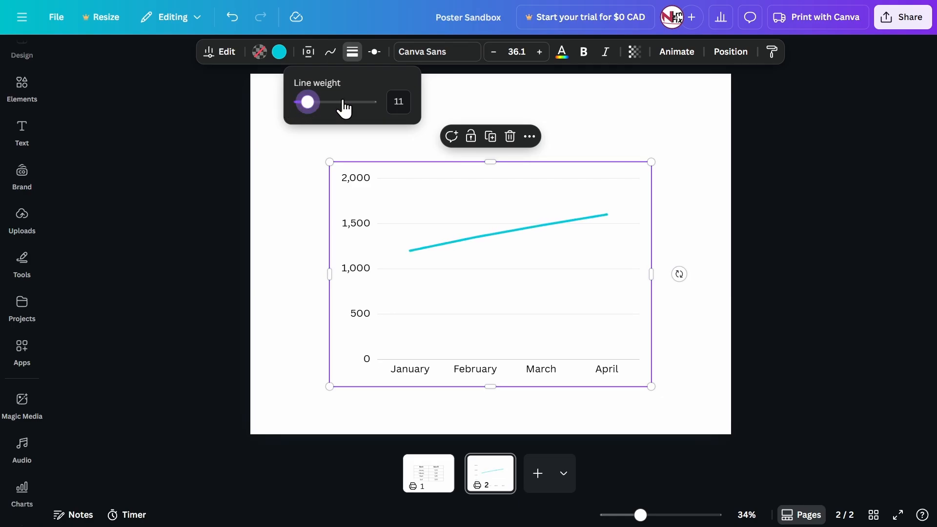
{"action": "left_click", "coordinate": [395, 101]}
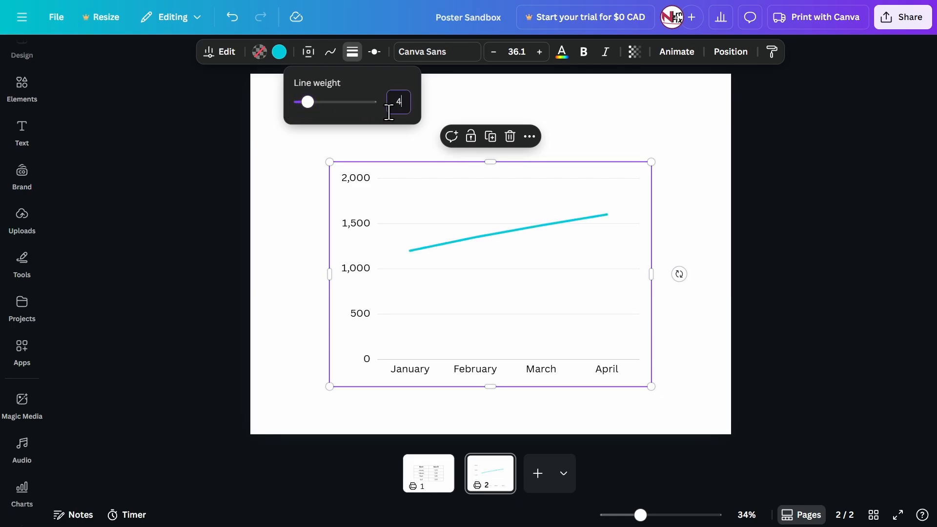
{"action": "left_click", "coordinate": [456, 103]}
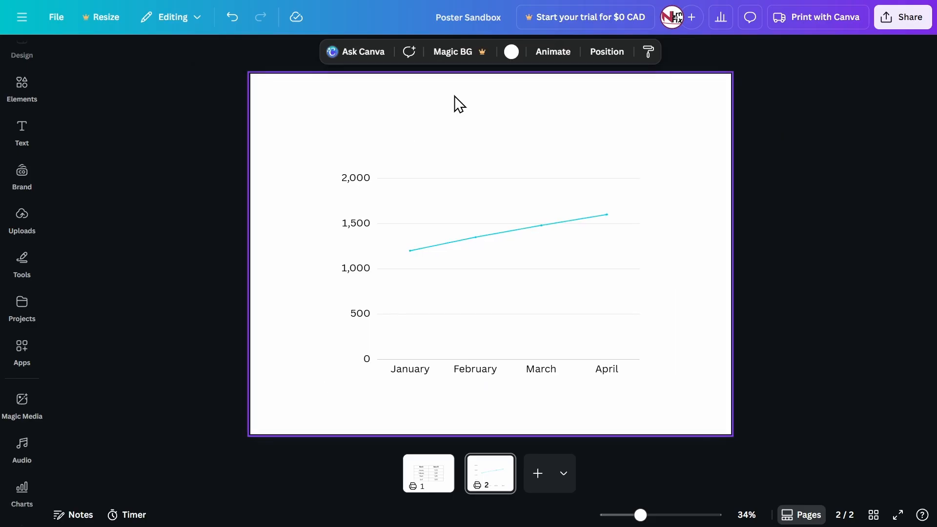
- Enlarge the round data point markers on the line chart to size 28
{"action": "left_click", "coordinate": [413, 212]}
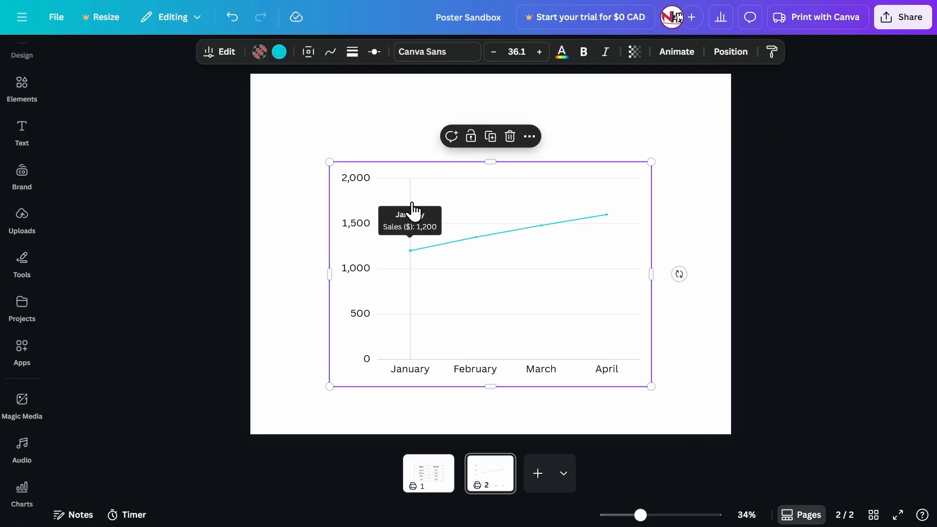
{"action": "left_click", "coordinate": [352, 54]}
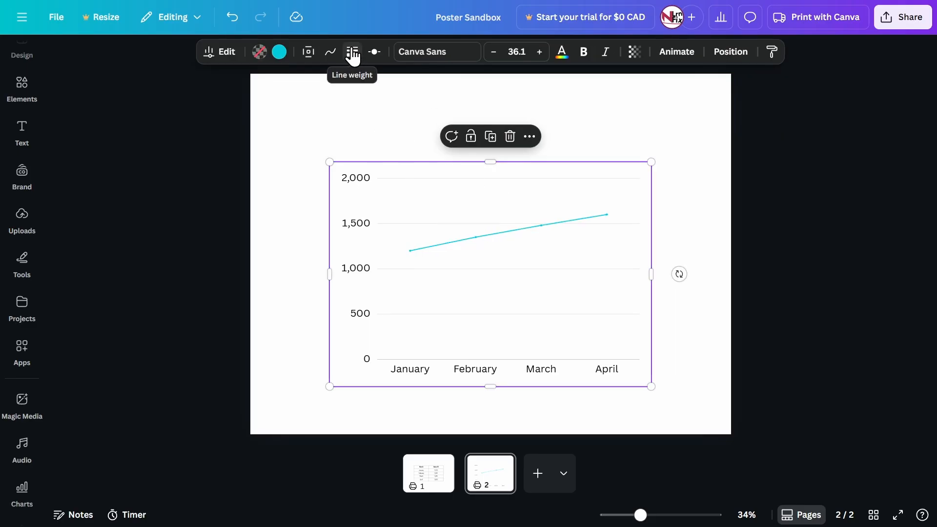
{"action": "mouse_move", "coordinate": [413, 262]}
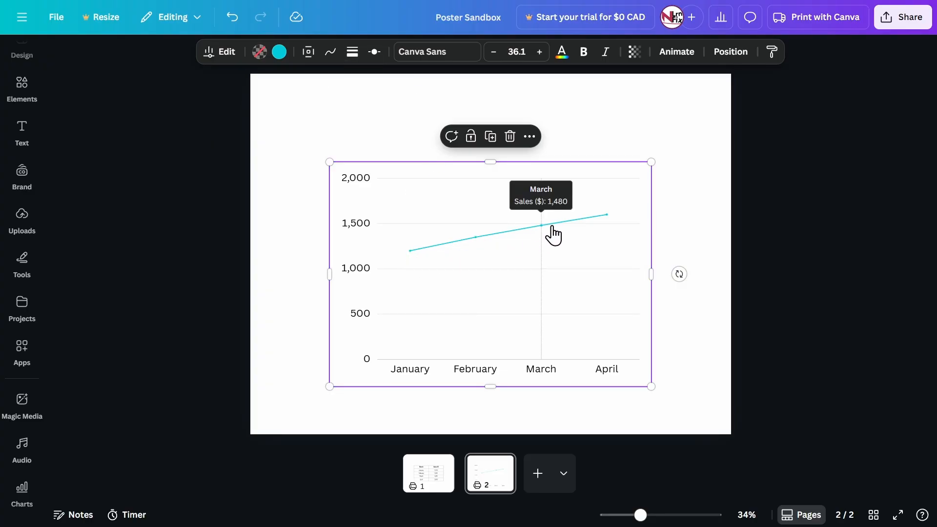
{"action": "mouse_move", "coordinate": [599, 226]}
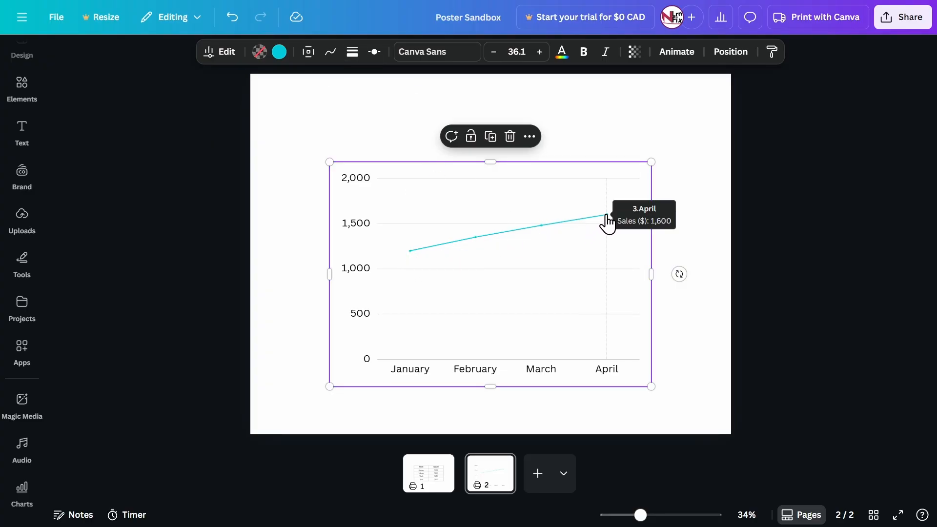
{"action": "mouse_move", "coordinate": [482, 219]}
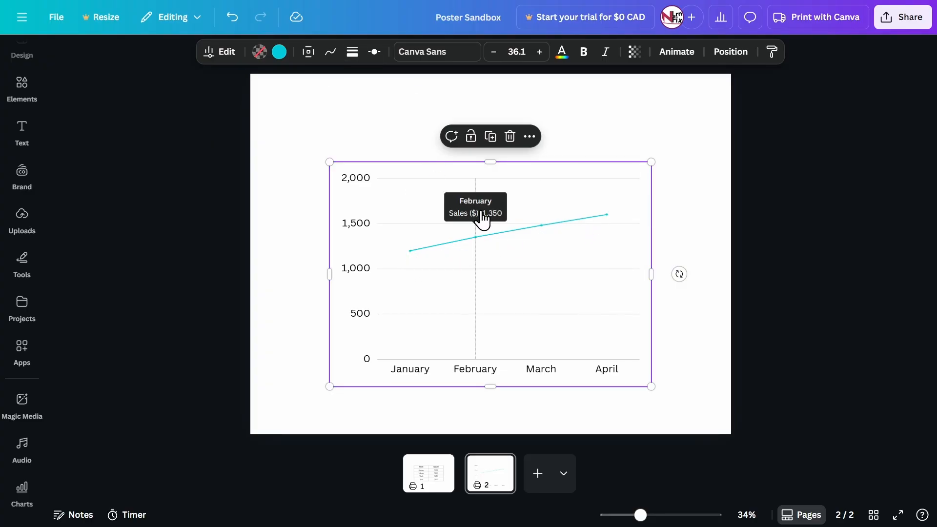
{"action": "left_click", "coordinate": [374, 55]}
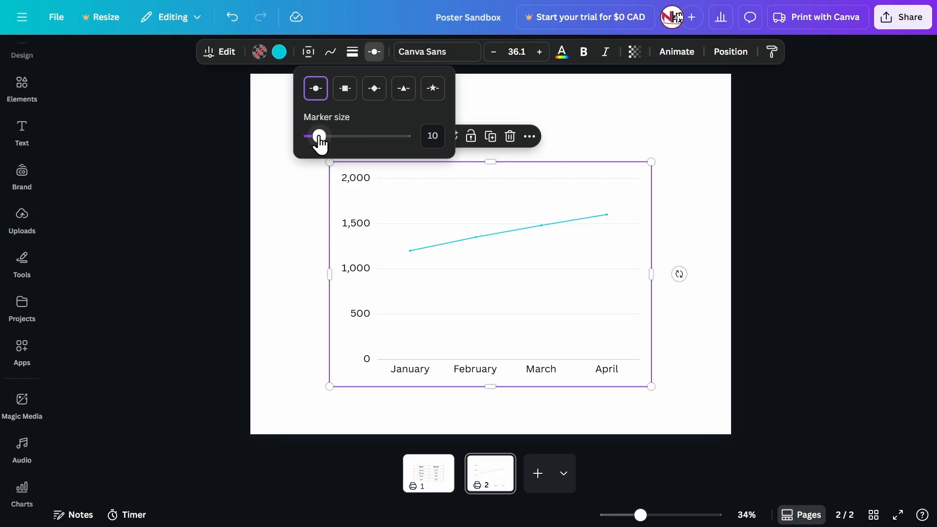
{"action": "mouse_move", "coordinate": [318, 138]}
{"action": "left_mouse_down"}
{"action": "mouse_move", "coordinate": [357, 140]}
{"action": "mouse_move", "coordinate": [326, 140]}
{"action": "mouse_move", "coordinate": [338, 143]}
{"action": "left_mouse_up"}
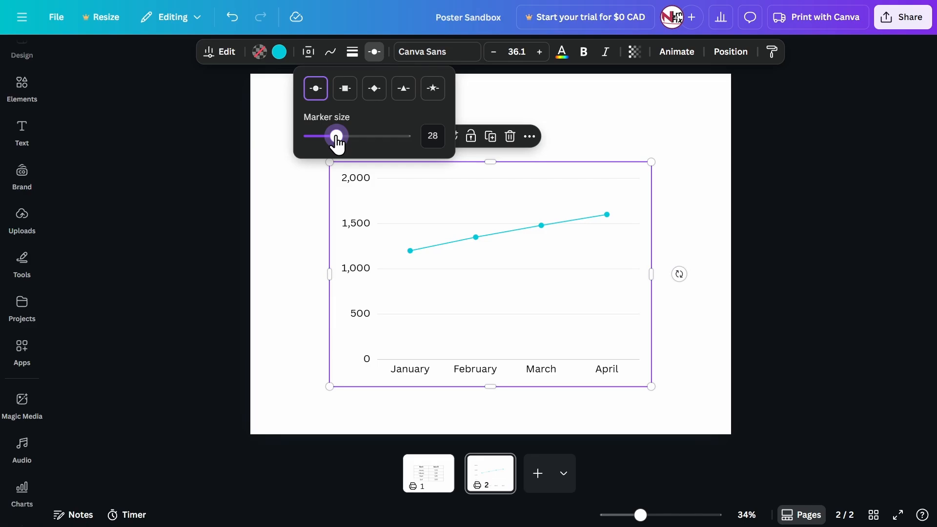
{"action": "mouse_move", "coordinate": [480, 245]}
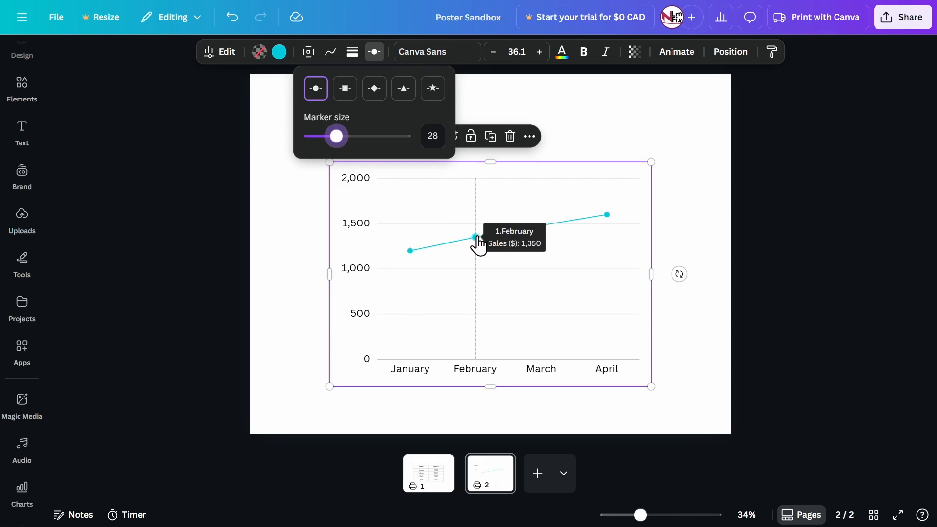
- Try square, star, diamond and triangle markers on the line chart, and restore round markers at size 10
{"action": "left_click", "coordinate": [344, 90]}
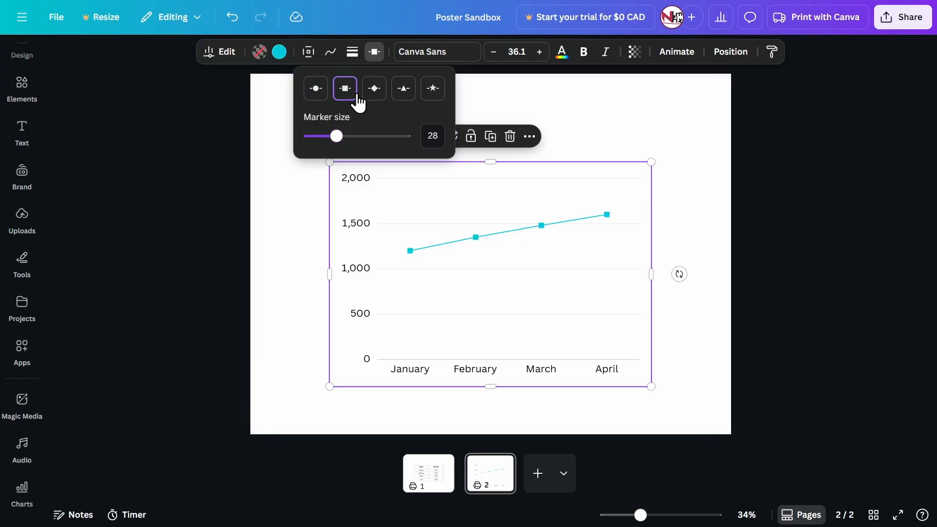
{"action": "left_click", "coordinate": [433, 89]}
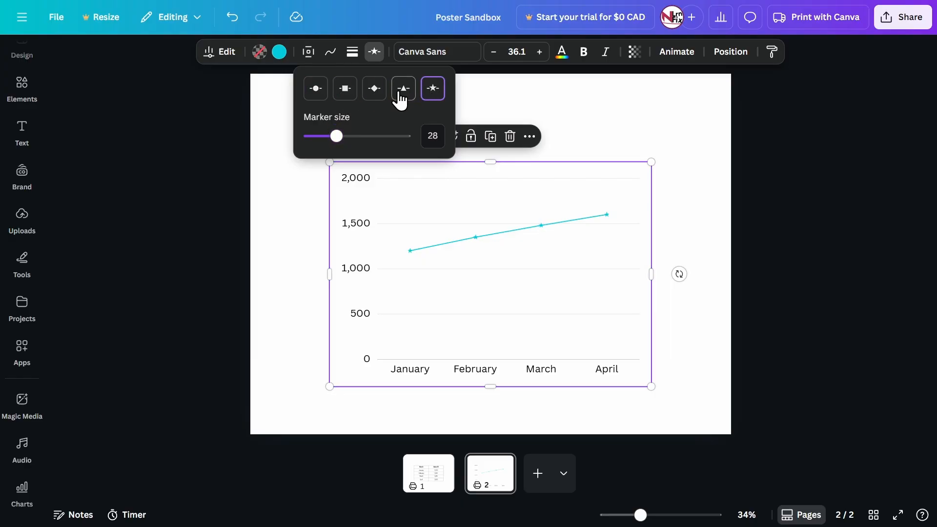
{"action": "left_click", "coordinate": [348, 100]}
{"action": "left_click", "coordinate": [369, 93]}
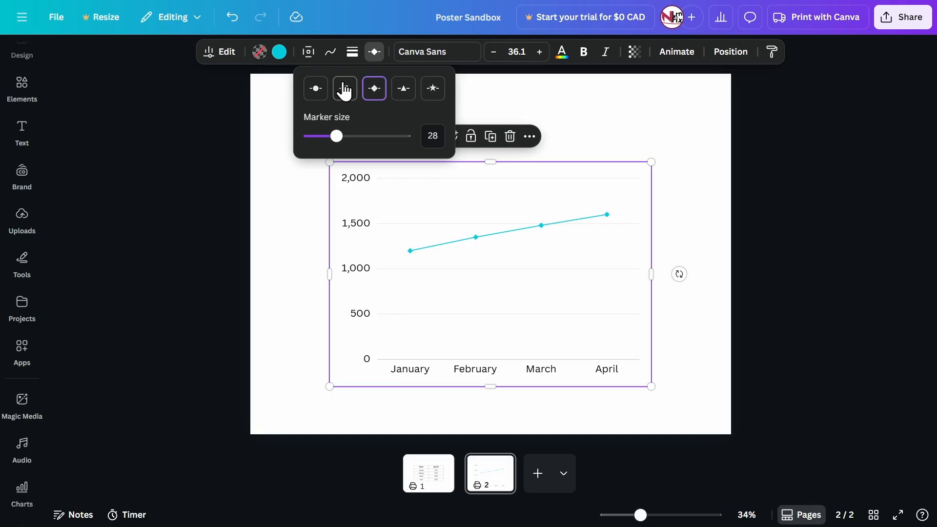
{"action": "left_click", "coordinate": [405, 93]}
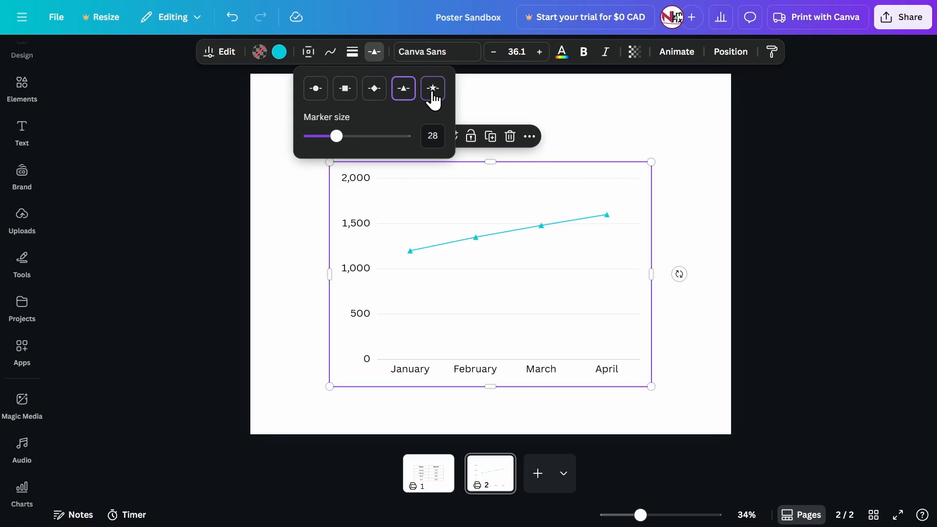
{"action": "left_click", "coordinate": [433, 93]}
{"action": "left_click", "coordinate": [320, 93]}
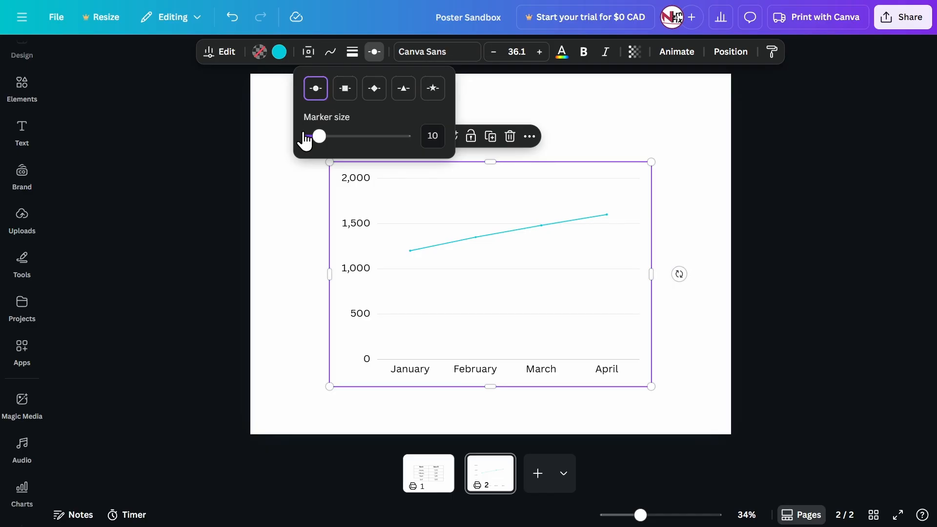
- Try the curved line style on the line chart and switch back to straight segments
{"action": "left_click", "coordinate": [296, 207]}
{"action": "left_click", "coordinate": [398, 211]}
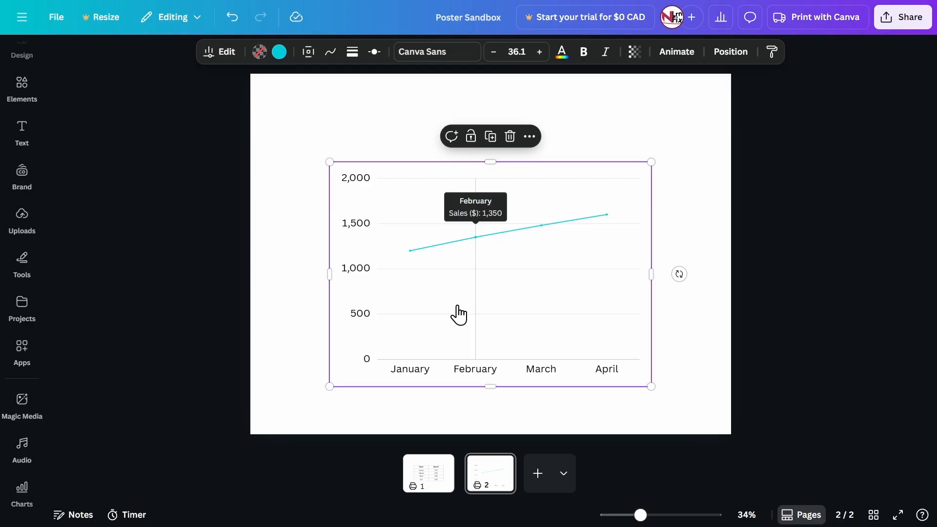
{"action": "left_click", "coordinate": [326, 58]}
{"action": "left_click", "coordinate": [329, 59]}
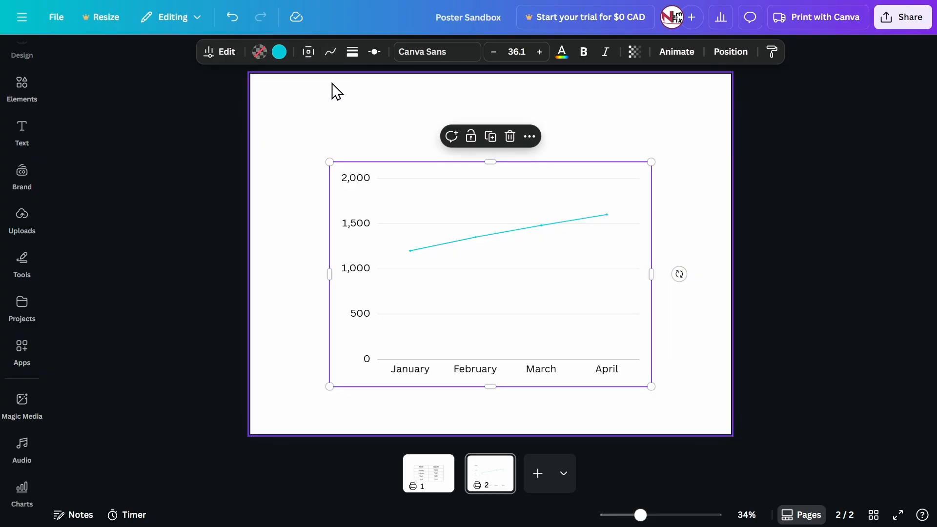
- Try chart padding of 100 and 0, and return the padding to 50
{"action": "left_click", "coordinate": [310, 51]}
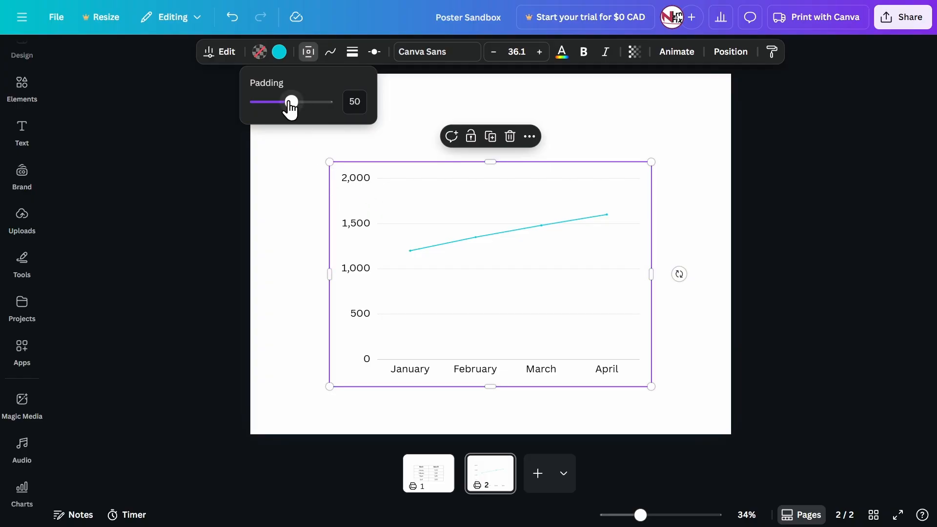
{"action": "left_click_drag", "start_coordinate": [292, 107], "coordinate": [349, 117]}
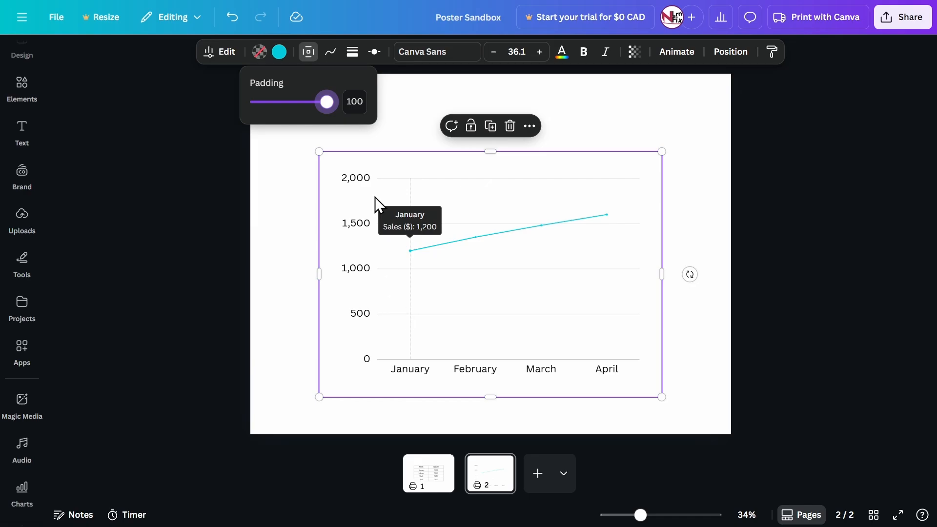
{"action": "left_click_drag", "start_coordinate": [327, 102], "coordinate": [240, 110]}
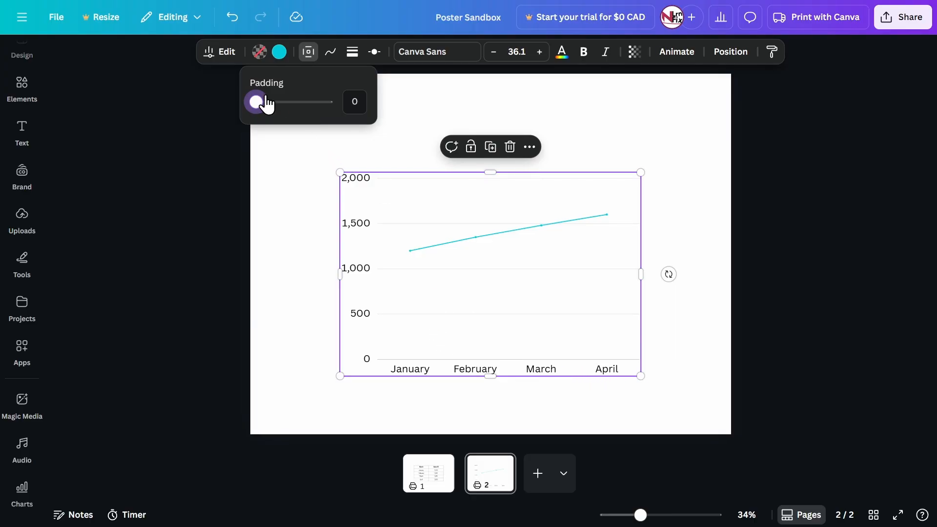
{"action": "left_click_drag", "start_coordinate": [265, 104], "coordinate": [293, 108]}
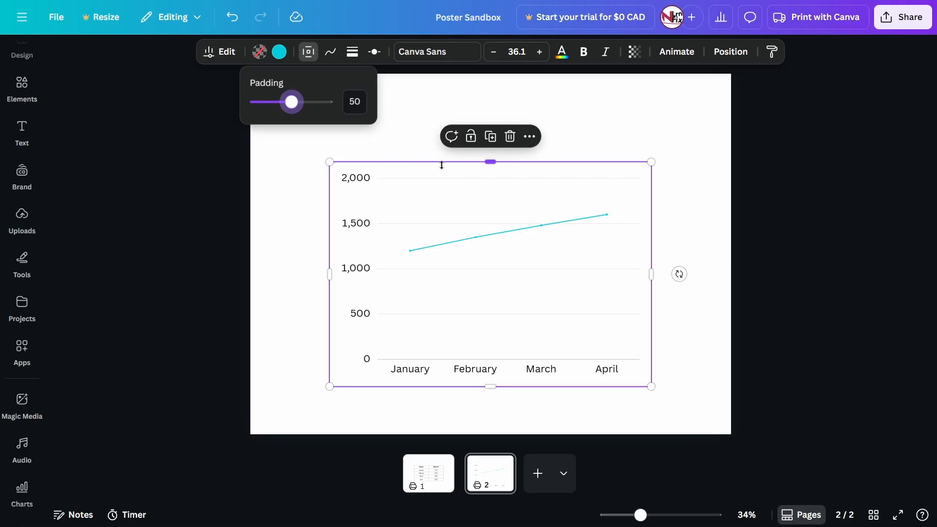
{"action": "left_click", "coordinate": [385, 133]}
{"action": "left_click", "coordinate": [374, 183]}
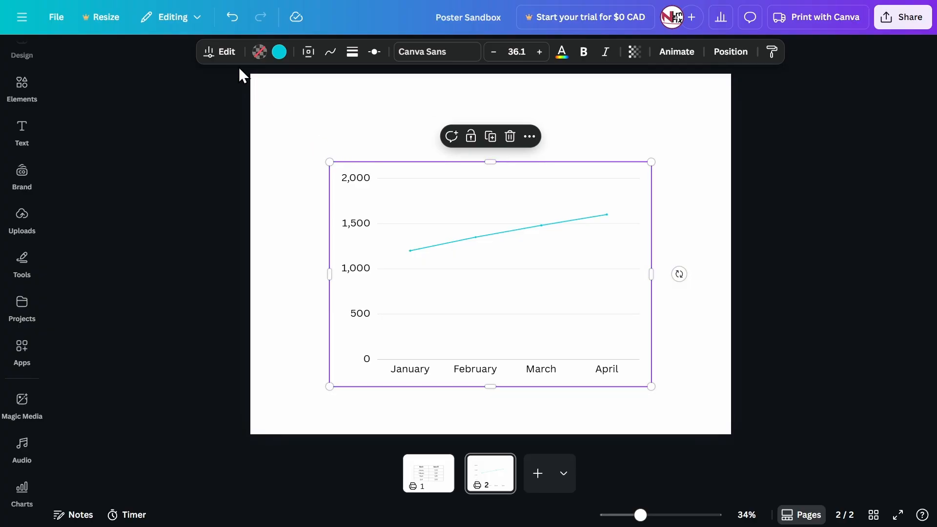
- Open the line chart's linked Poster Sandbox data source for editing
{"action": "left_click", "coordinate": [215, 57]}
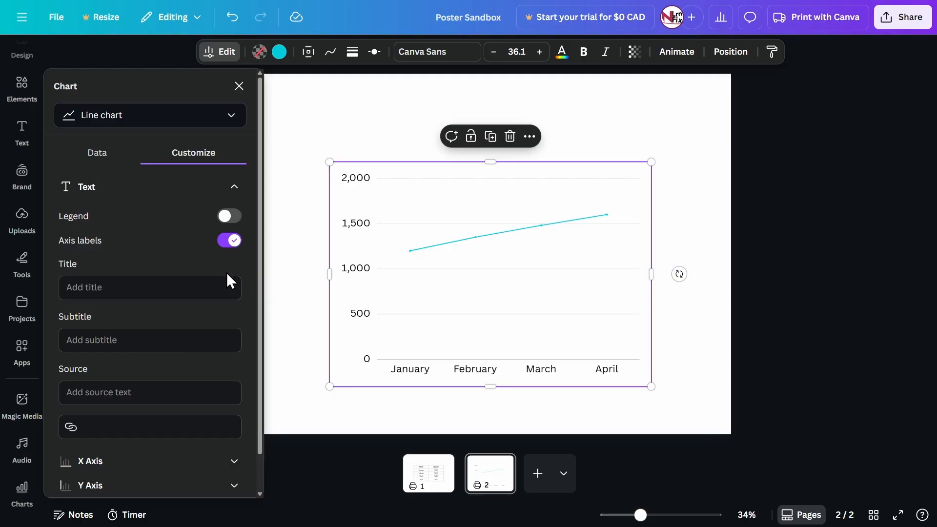
{"action": "left_click", "coordinate": [100, 155]}
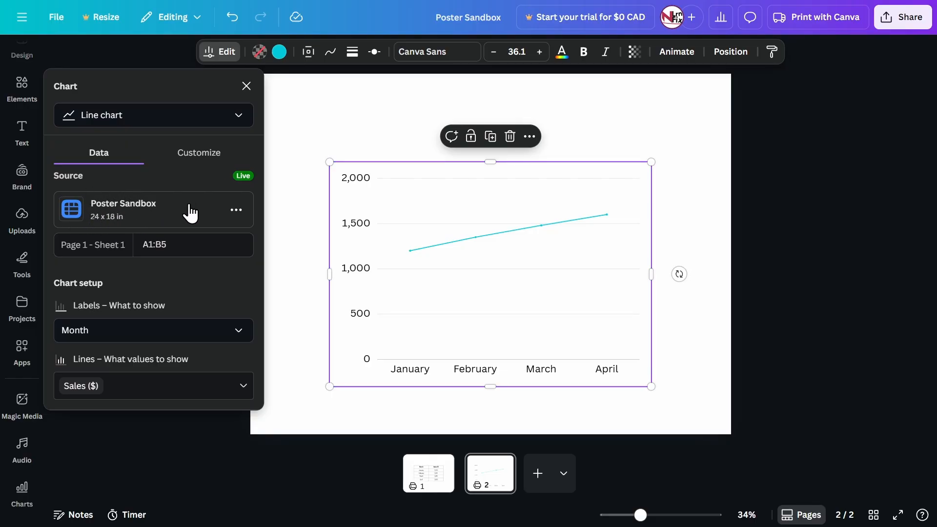
{"action": "left_click", "coordinate": [237, 210]}
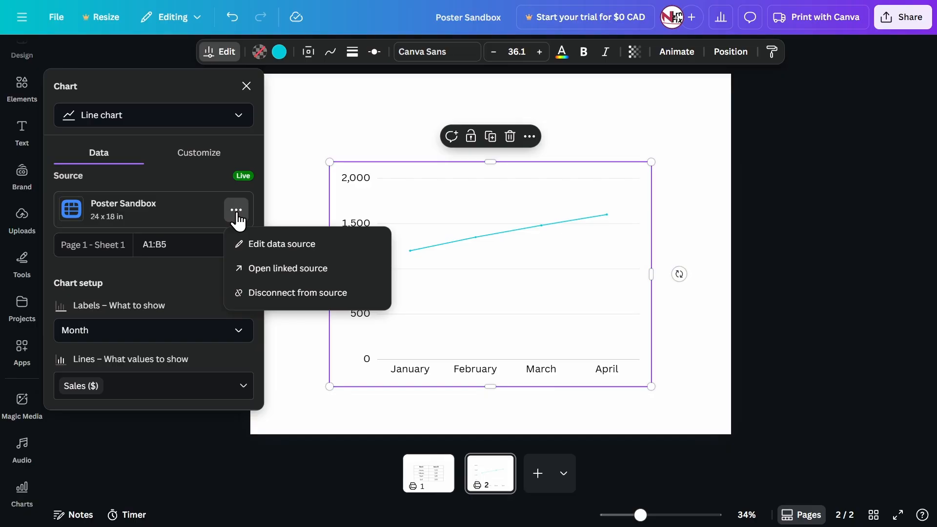
{"action": "left_click", "coordinate": [268, 250]}
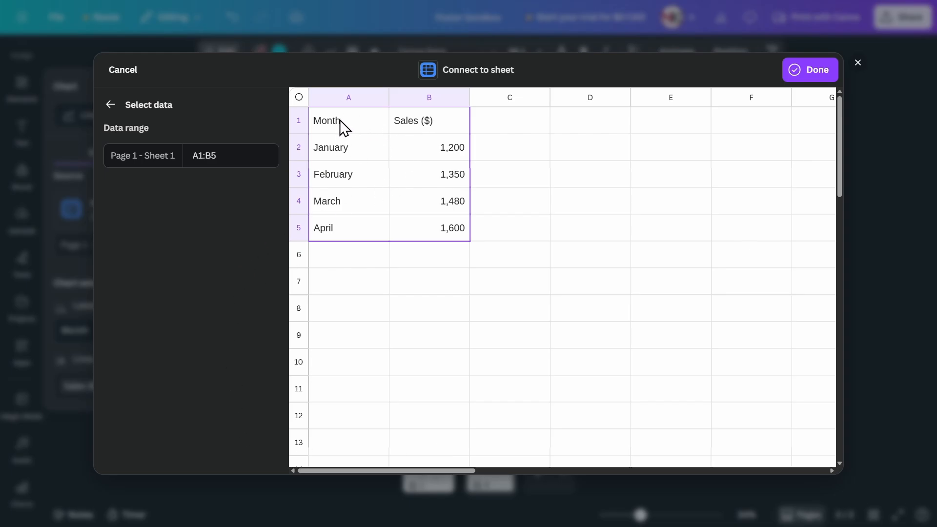
- Try different data ranges in the connected sheet, select A1:B5 with the Month and Sales ($) columns, and apply it to the chart
{"action": "left_click", "coordinate": [372, 127]}
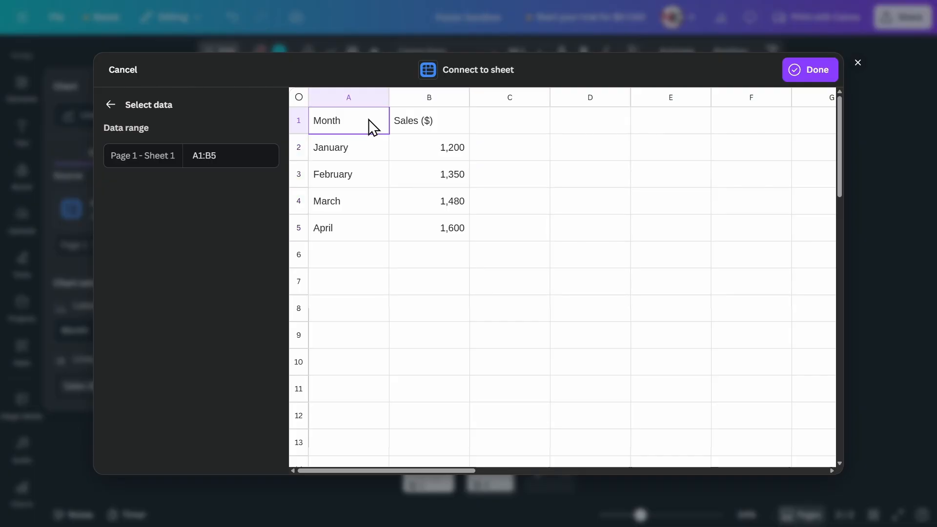
{"action": "left_click_drag", "start_coordinate": [340, 122], "coordinate": [337, 237]}
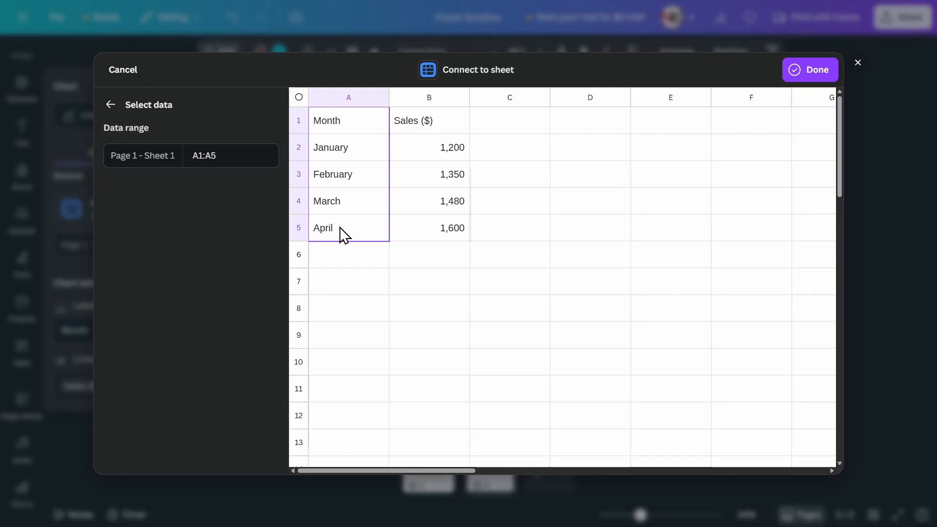
{"action": "left_click_drag", "start_coordinate": [459, 125], "coordinate": [490, 229]}
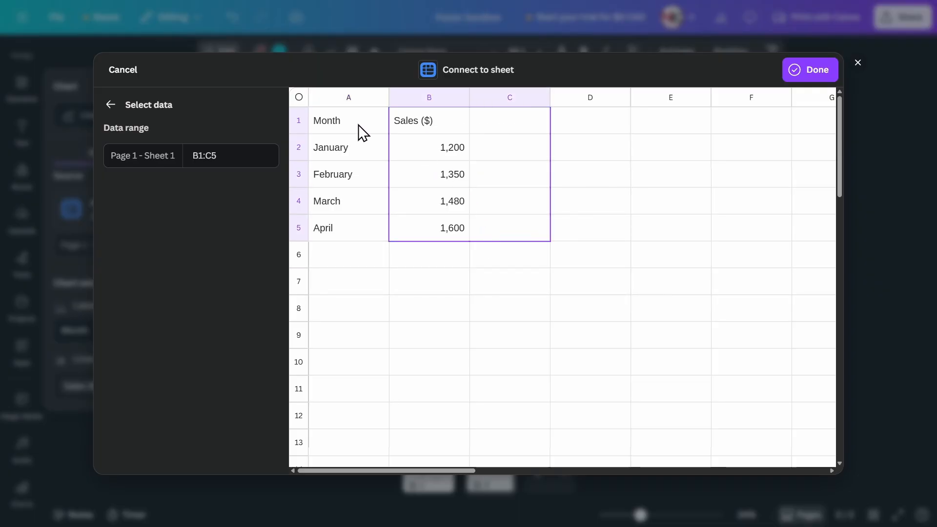
{"action": "left_click_drag", "start_coordinate": [354, 126], "coordinate": [461, 225]}
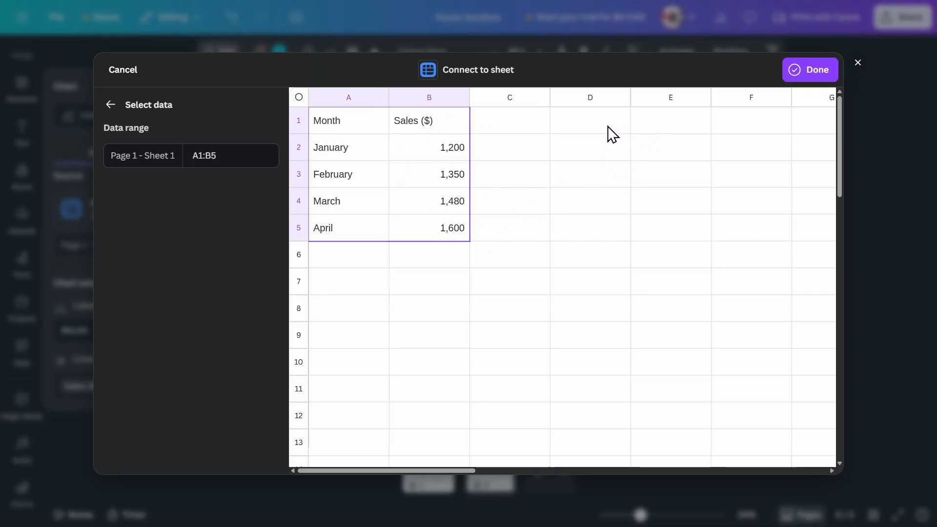
{"action": "left_click_drag", "start_coordinate": [607, 125], "coordinate": [634, 241]}
{"action": "left_click_drag", "start_coordinate": [330, 128], "coordinate": [435, 224]}
{"action": "left_click", "coordinate": [809, 73]}
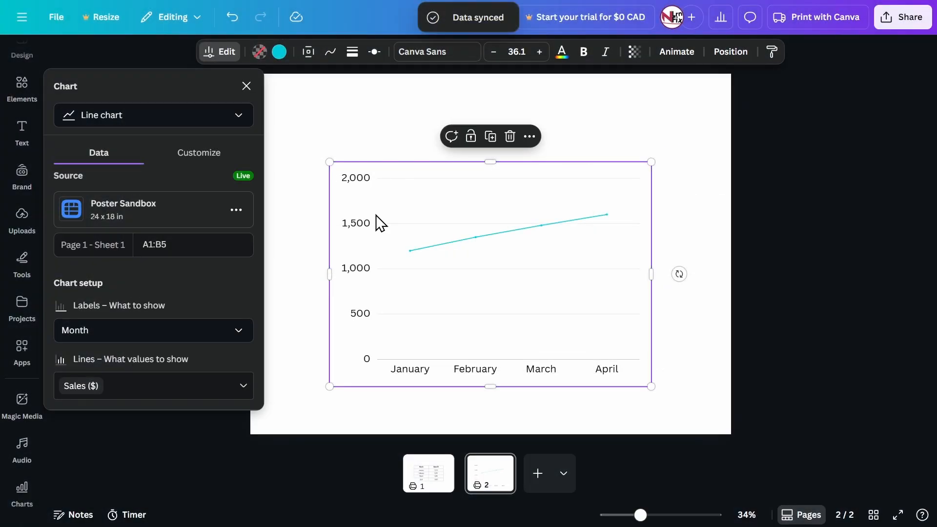
- Review the line chart's connected sheet range without changing it, and view the options for the Poster Sandbox source
{"action": "left_click", "coordinate": [149, 219]}
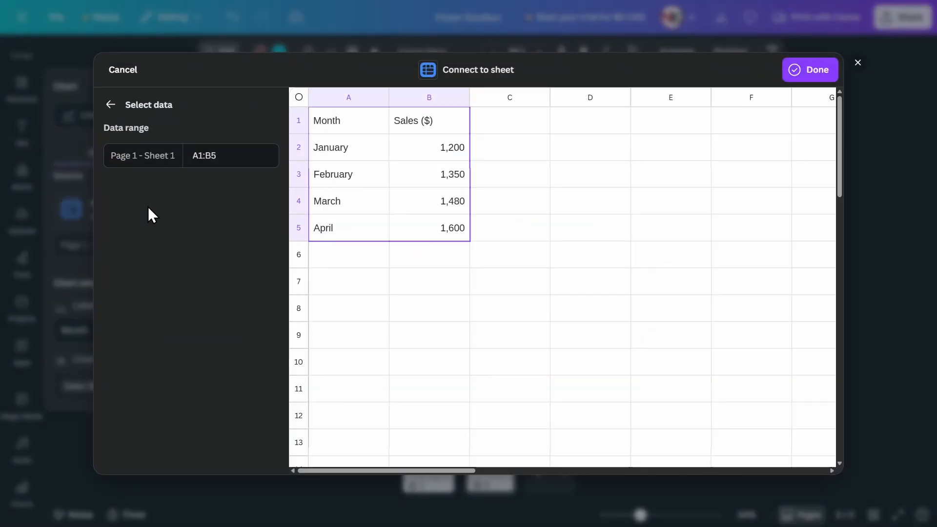
{"action": "left_click", "coordinate": [856, 64]}
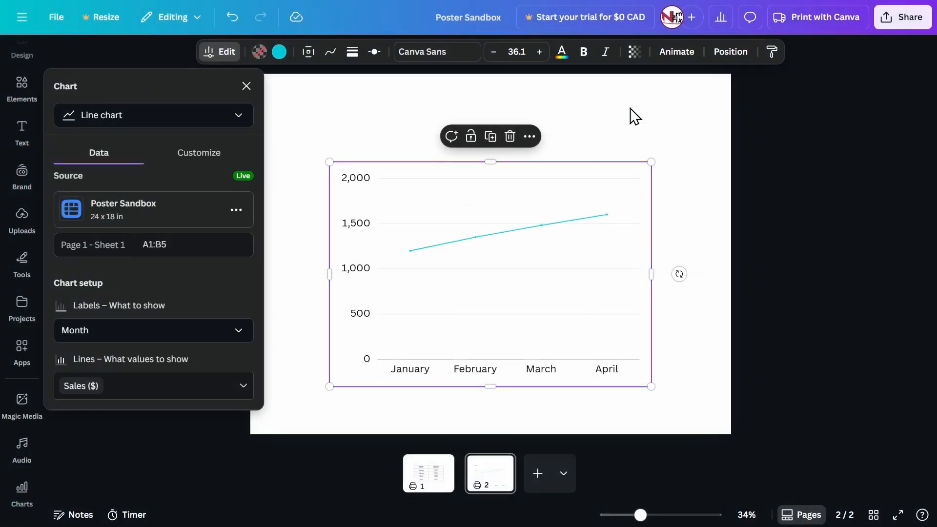
{"action": "left_click", "coordinate": [236, 214]}
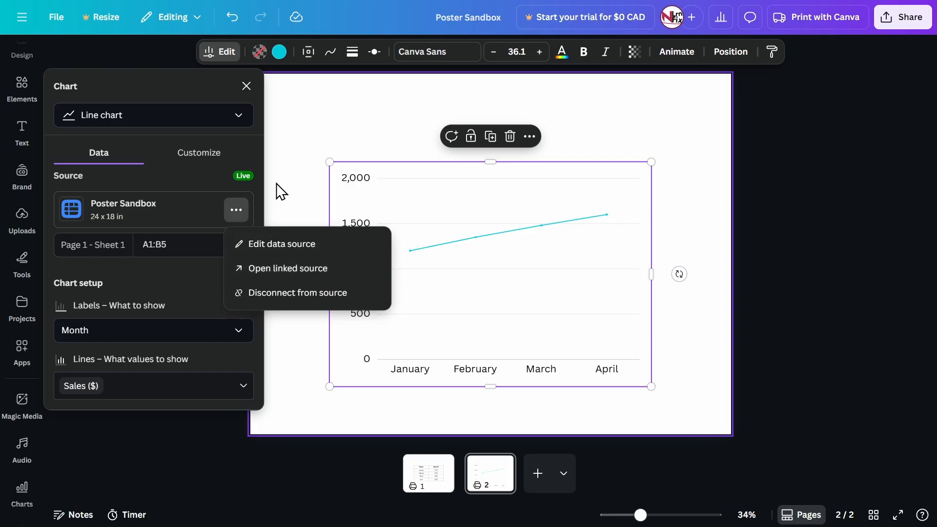
- Check the sales table on page 1, return to the line chart on page 2, and view its data source options
{"action": "left_click", "coordinate": [436, 478]}
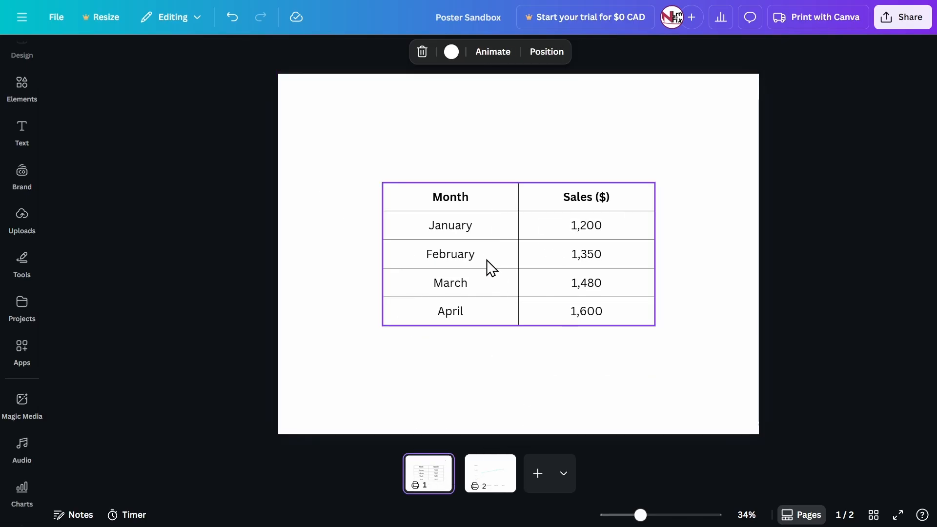
{"action": "left_click", "coordinate": [490, 474]}
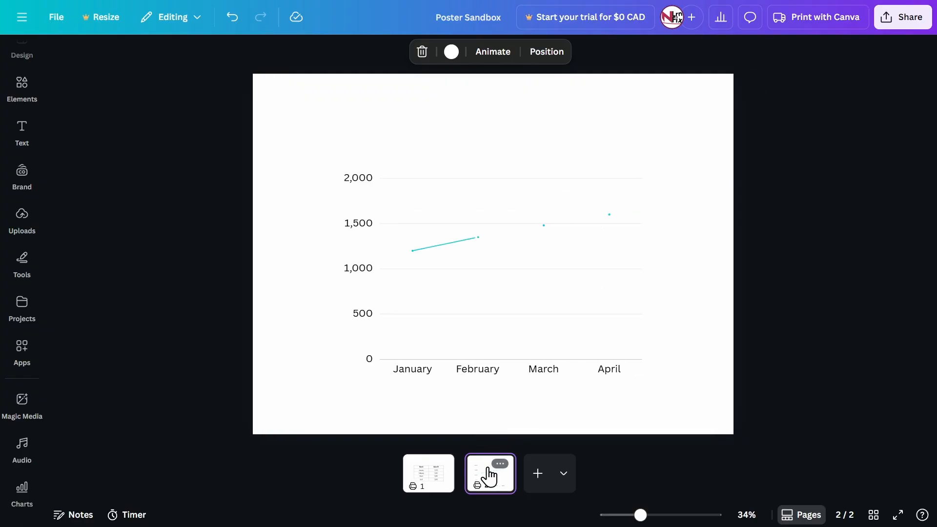
{"action": "left_click", "coordinate": [386, 215]}
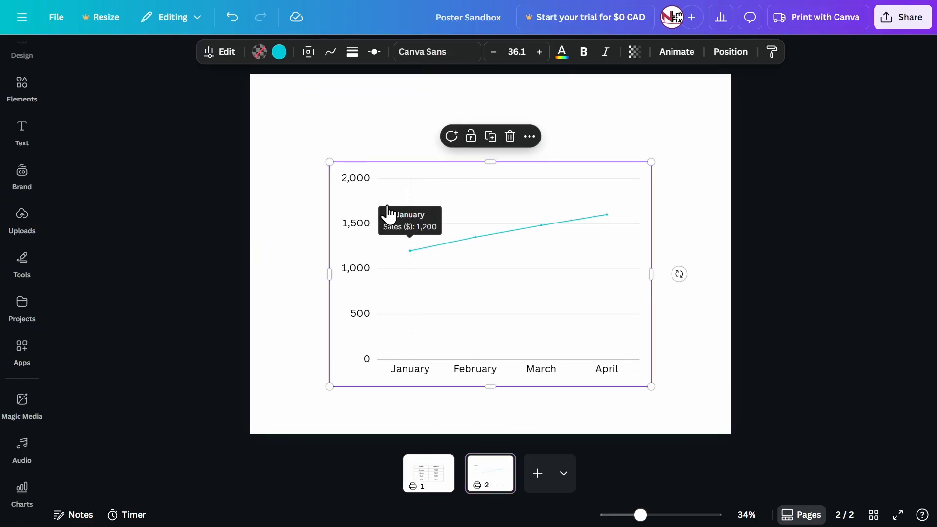
{"action": "left_click", "coordinate": [226, 62]}
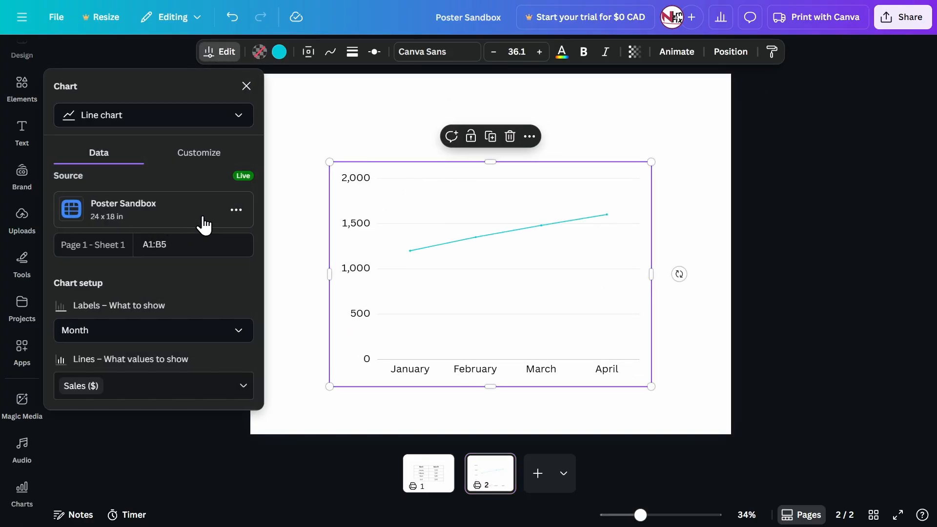
{"action": "left_click", "coordinate": [237, 213]}
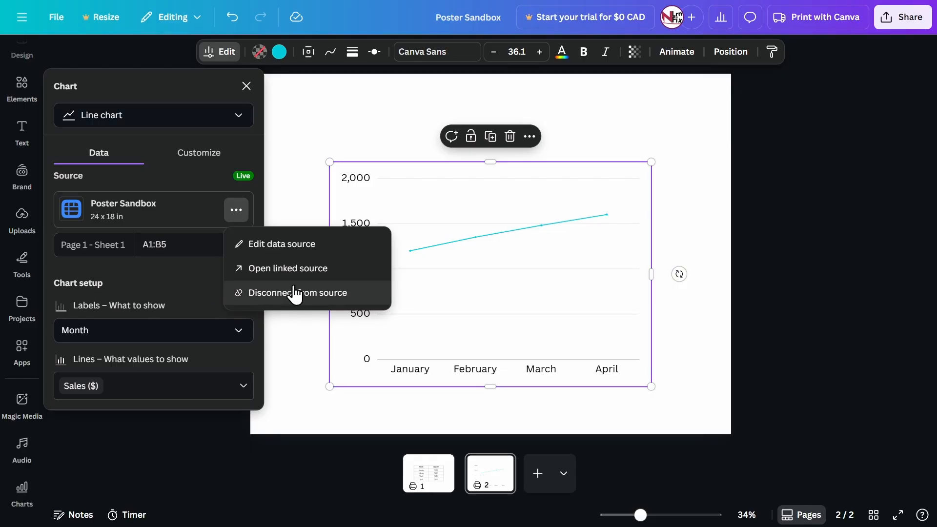
{"action": "left_click", "coordinate": [131, 282]}
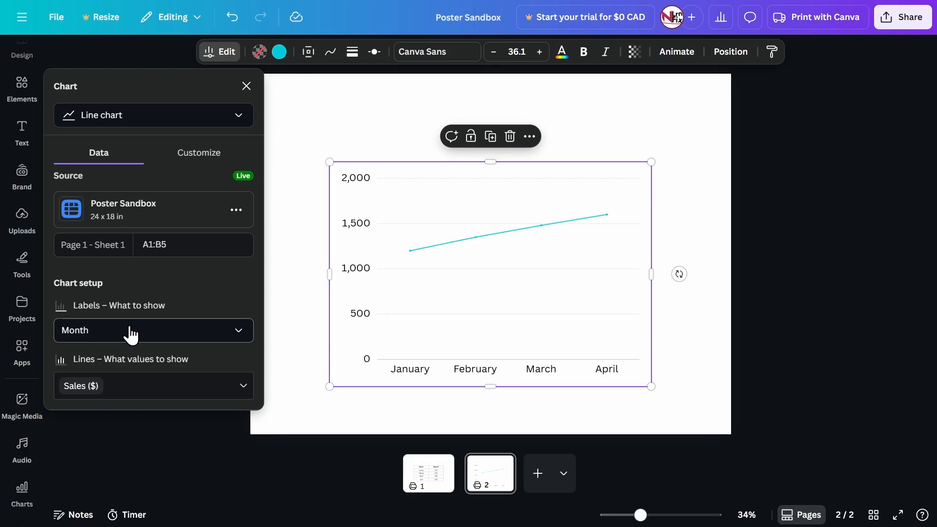
- Try Sales ($) as the line chart's labels and switch the labels back to Month
{"action": "left_click", "coordinate": [111, 332]}
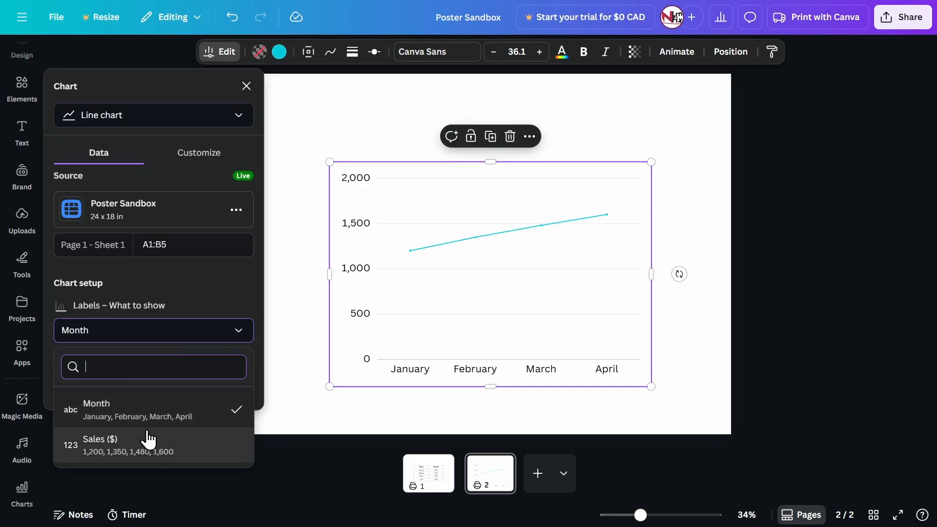
{"action": "left_click", "coordinate": [122, 444]}
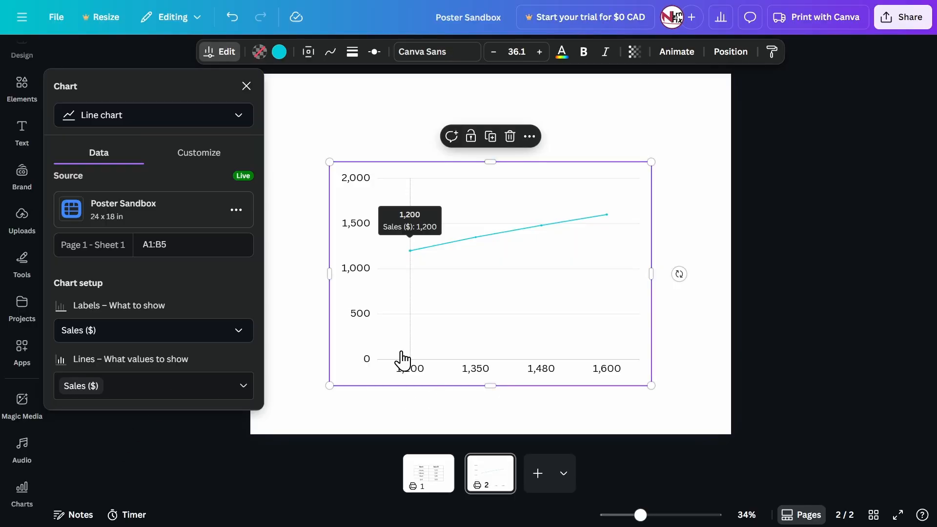
{"action": "mouse_move", "coordinate": [408, 328]}
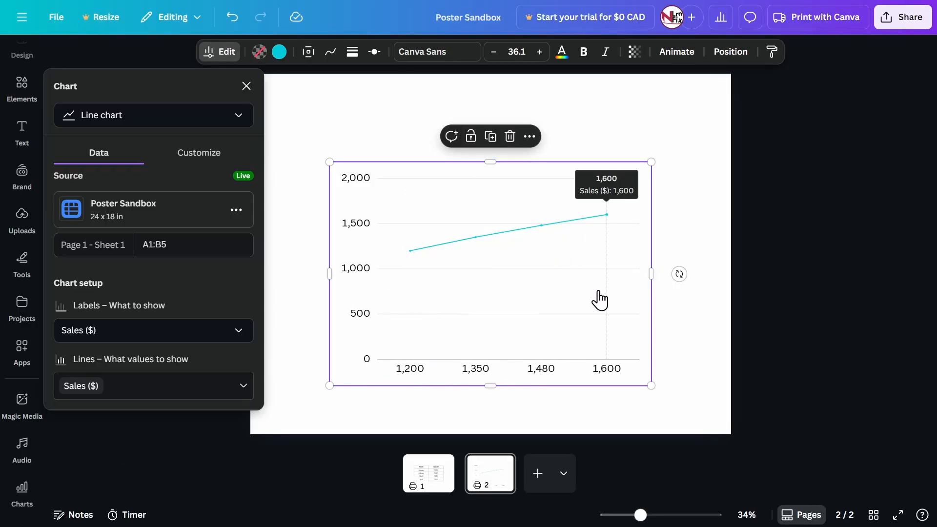
{"action": "left_click", "coordinate": [149, 337]}
{"action": "left_click", "coordinate": [131, 412]}
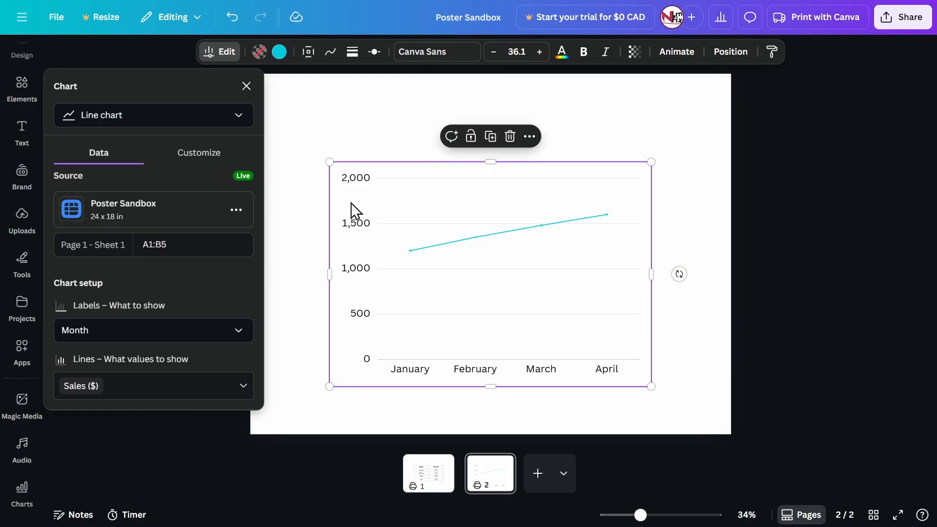
- Try plotting the Month column in place of and alongside Sales ($), and restore Sales ($) as the only line value
{"action": "left_click", "coordinate": [131, 393]}
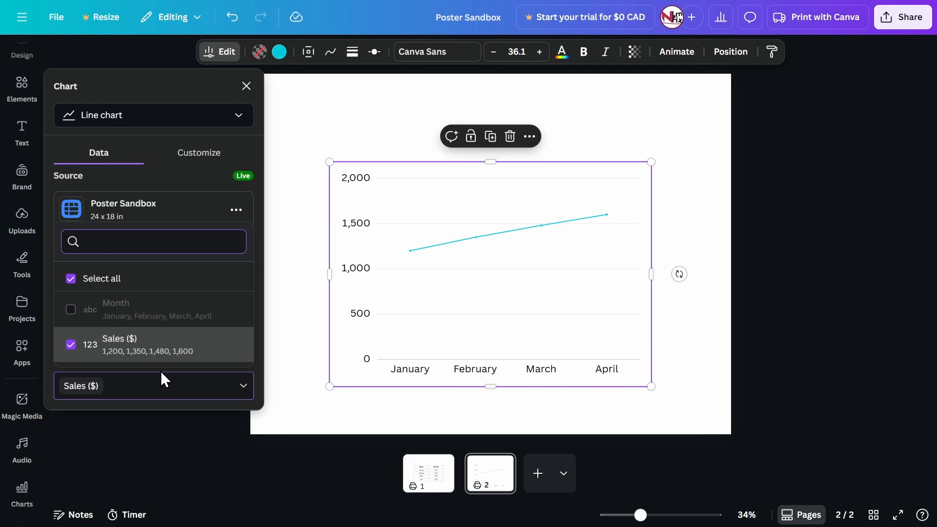
{"action": "left_click", "coordinate": [70, 310]}
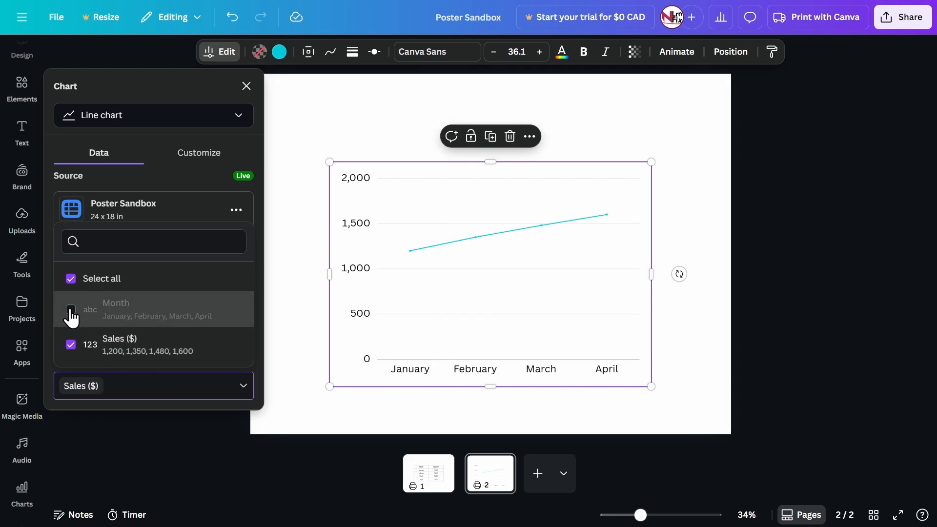
{"action": "left_click", "coordinate": [72, 345]}
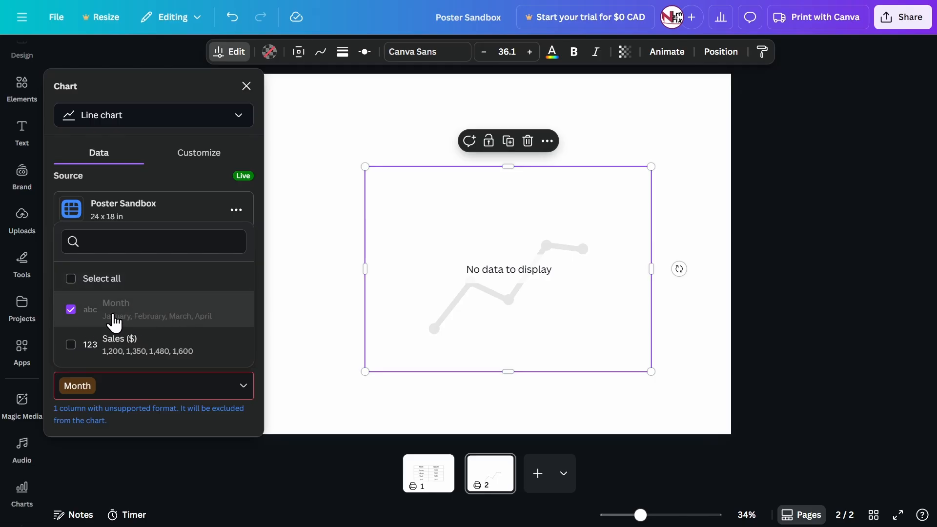
{"action": "left_click", "coordinate": [71, 346]}
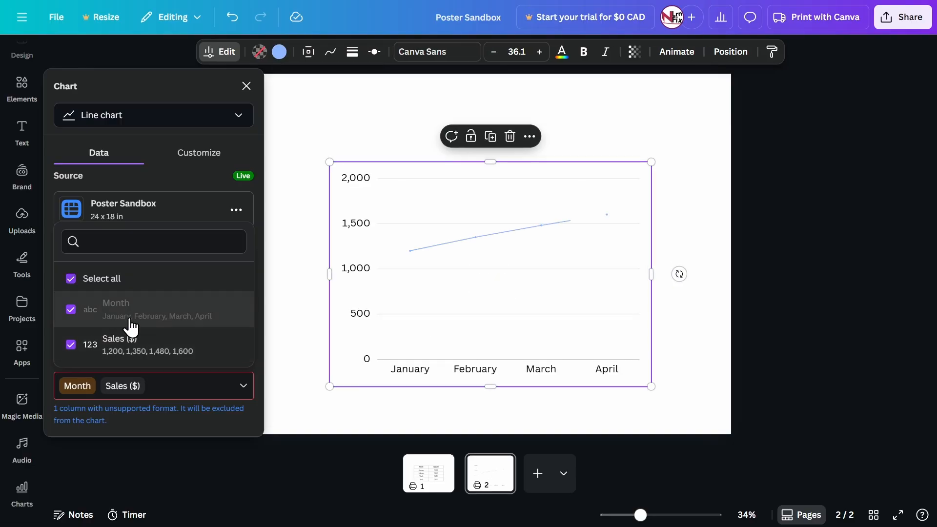
{"action": "left_click", "coordinate": [70, 310]}
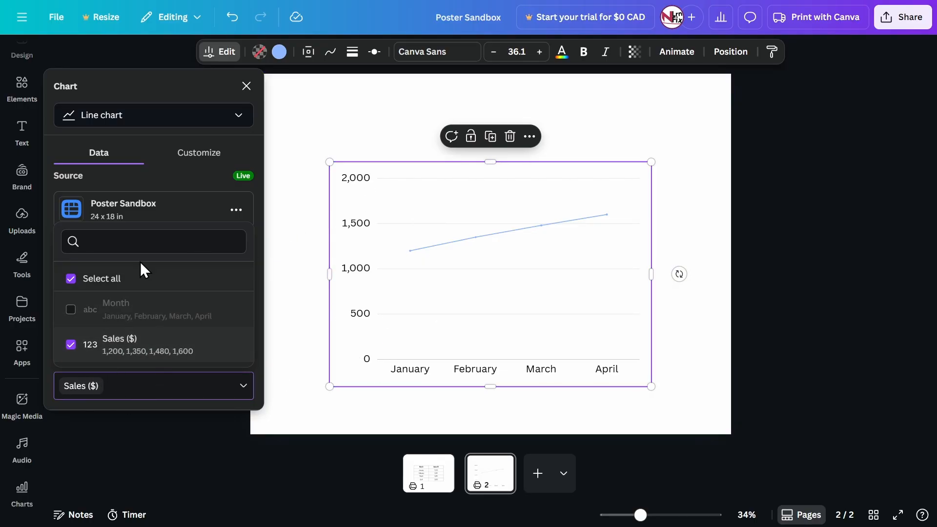
{"action": "left_click", "coordinate": [152, 179]}
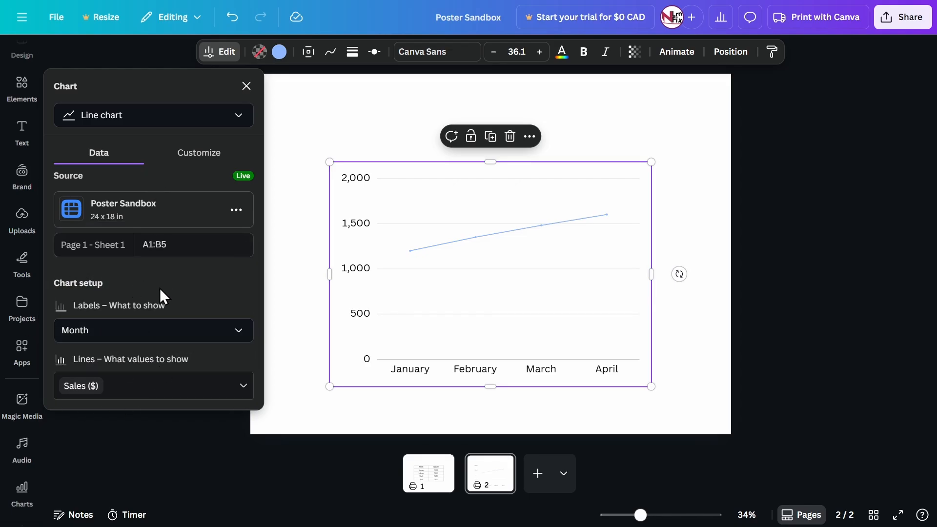
- Open the line chart's customization settings, and try hiding the axis labels before showing them again
{"action": "left_click", "coordinate": [192, 165]}
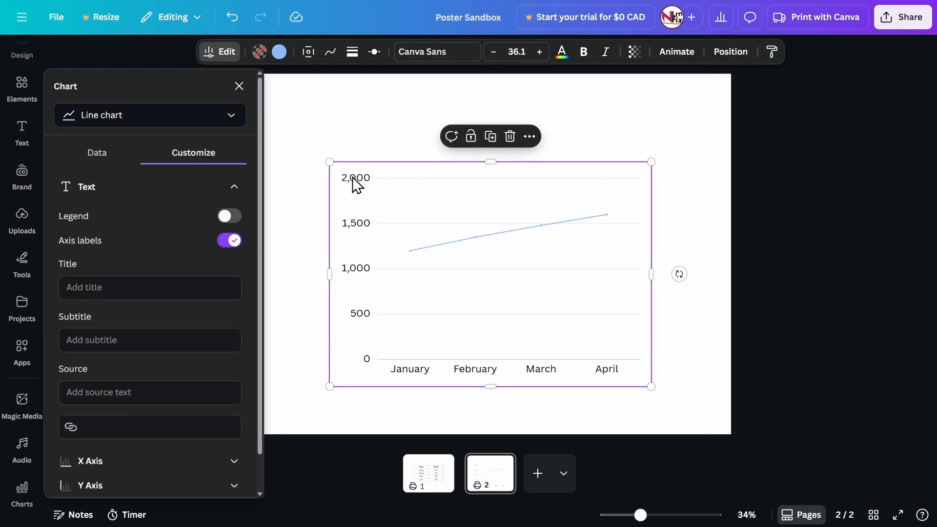
{"action": "mouse_move", "coordinate": [502, 291]}
{"action": "mouse_move", "coordinate": [388, 306]}
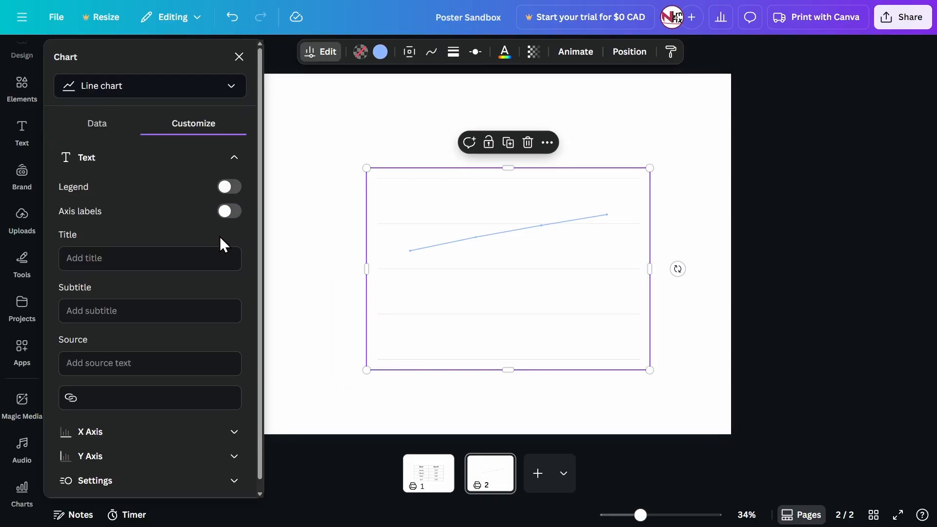
{"action": "left_click", "coordinate": [227, 212]}
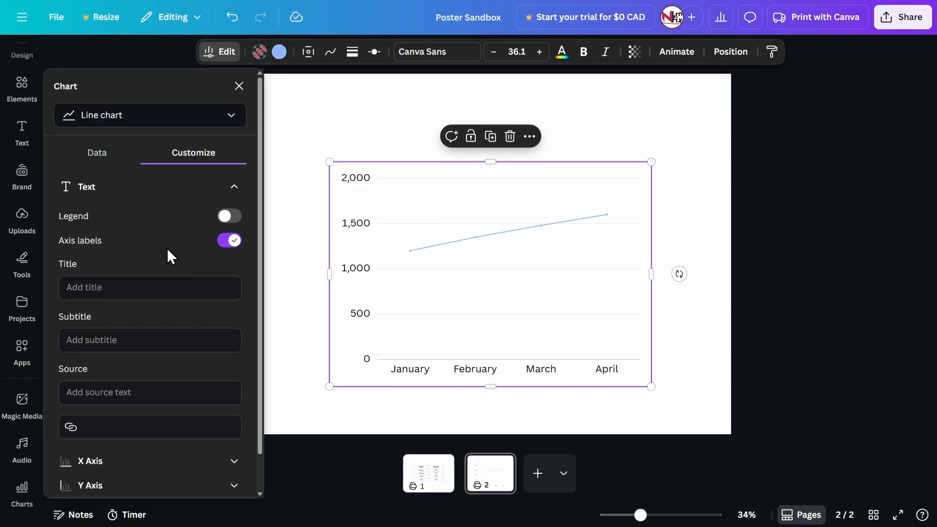
- Try showing the line chart's legend and hide it again
{"action": "left_click", "coordinate": [228, 217]}
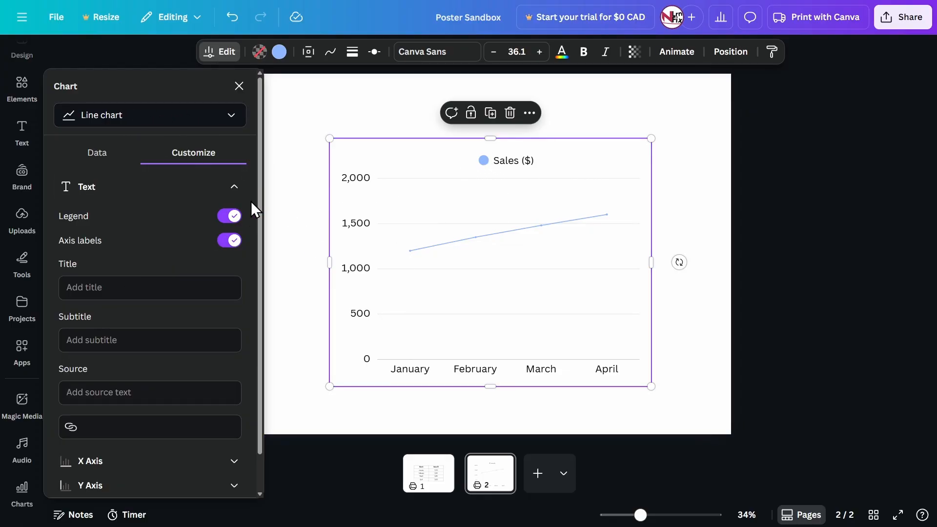
{"action": "scroll", "coordinate": [192, 238], "scroll_direction": "down", "scroll_amount": 1}
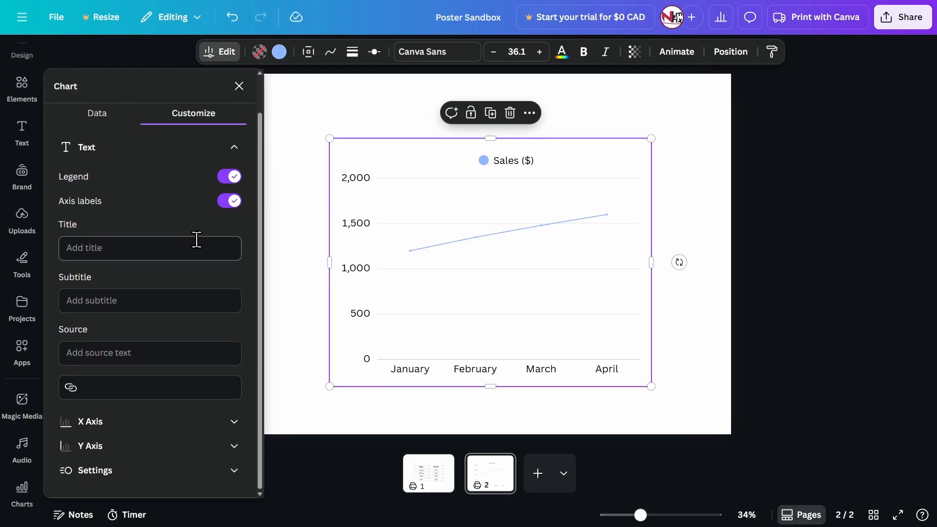
{"action": "left_click", "coordinate": [230, 177]}
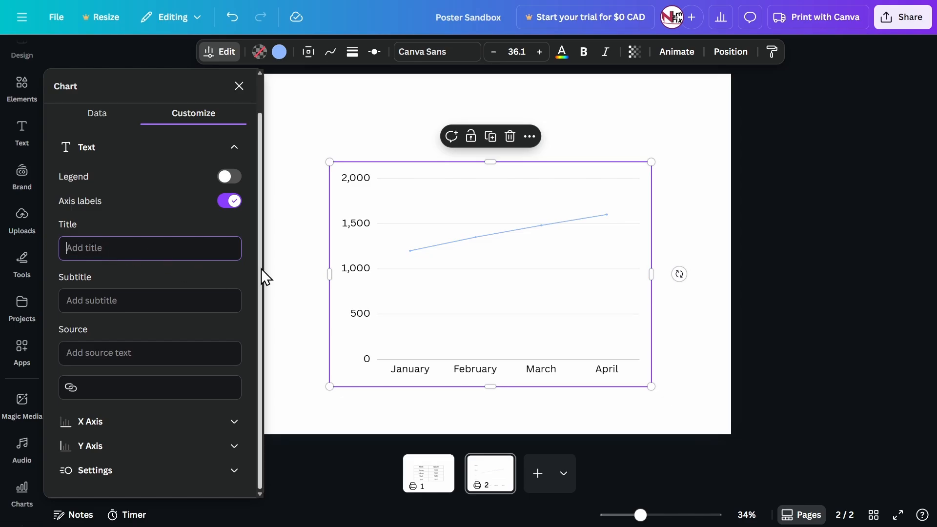
- Give the line chart the title "Sales per Month"
{"action": "type", "text": "t"}
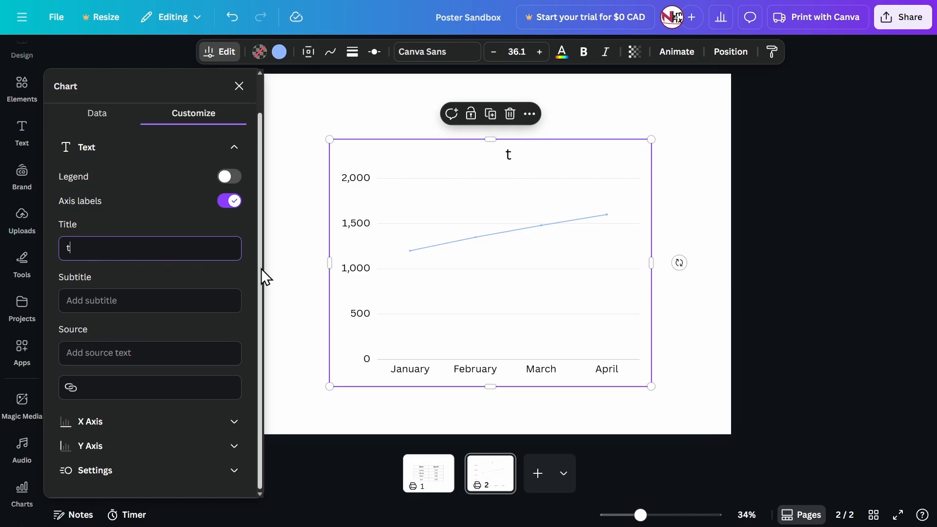
{"action": "key", "text": "BackSpace"}
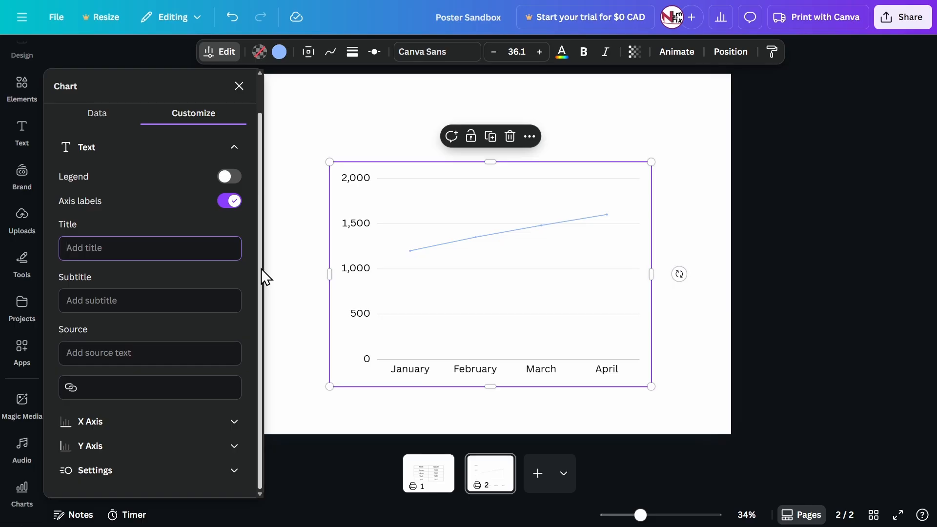
{"action": "type", "text": "S"}
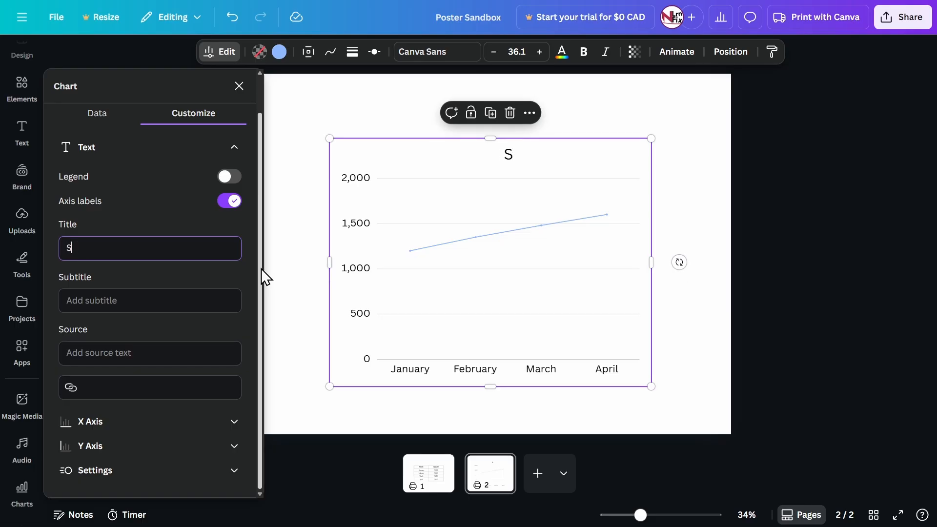
{"action": "key", "text": "BackSpace"}
{"action": "type", "text": "Mon"}
{"action": "key", "text": "BackSpace"}
{"action": "key", "text": "BackSpace"}
{"action": "key", "text": "BackSpace"}
{"action": "type", "text": "Sales per month"}
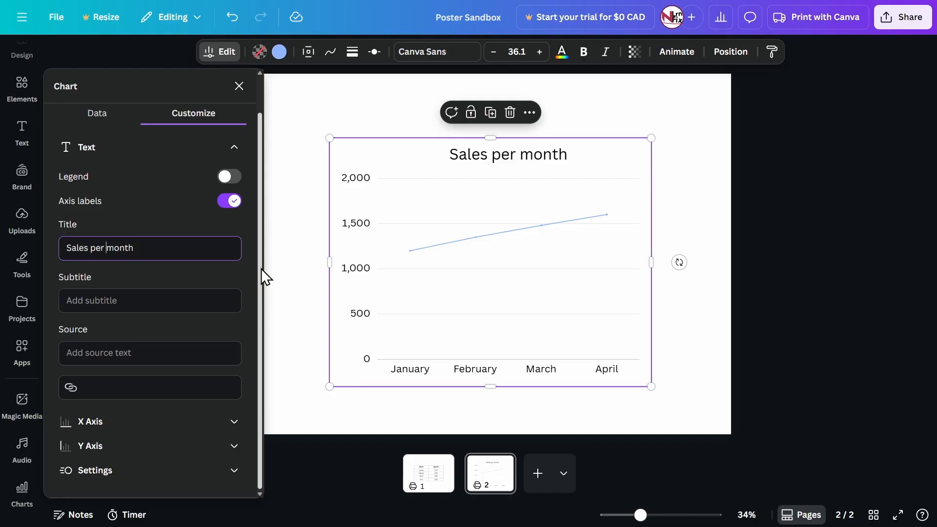
{"action": "key", "text": "Delete"}
{"action": "type", "text": "M"}
{"action": "mouse_move", "coordinate": [487, 201]}
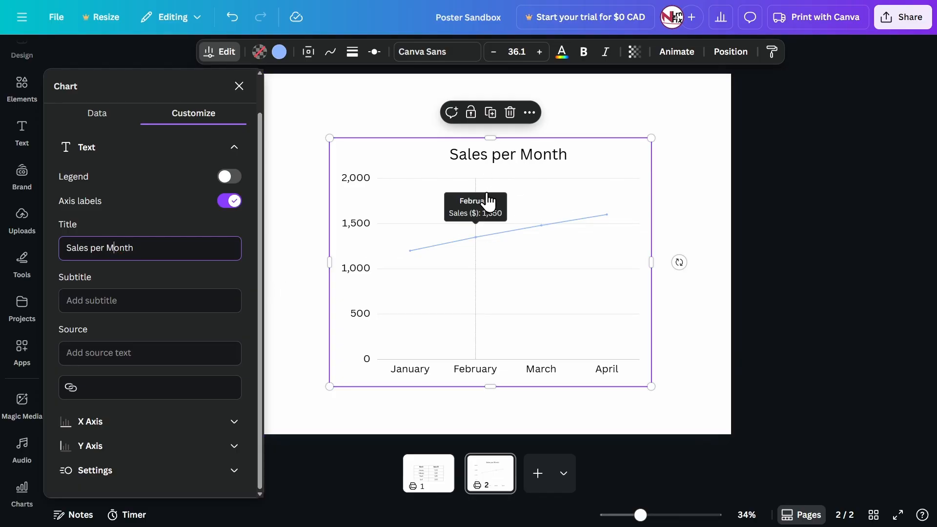
- Try the subtitle "Up to April" on the line chart and clear it again
{"action": "left_click", "coordinate": [74, 300]}
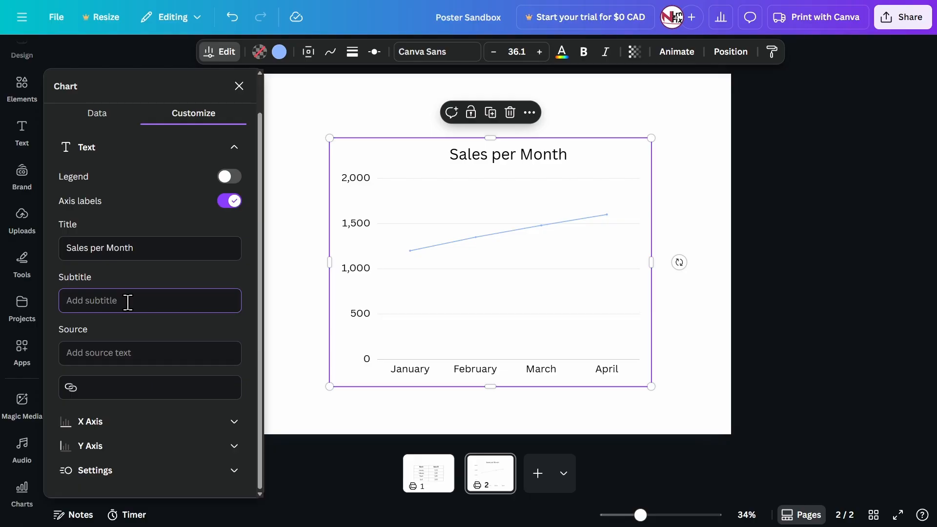
{"action": "type", "text": "t"}
{"action": "key", "text": "BackSpace"}
{"action": "type", "text": "Up to april"}
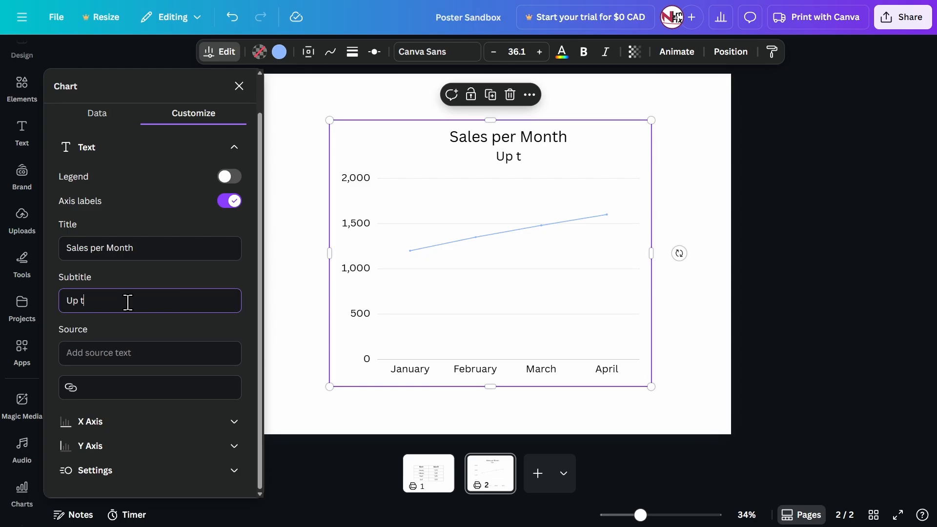
{"action": "key", "text": "BackSpace"}
{"action": "key", "text": "BackSpace"}
{"action": "key", "text": "BackSpace"}
{"action": "key", "text": "BackSpace"}
{"action": "key", "text": "BackSpace"}
{"action": "type", "text": "April"}
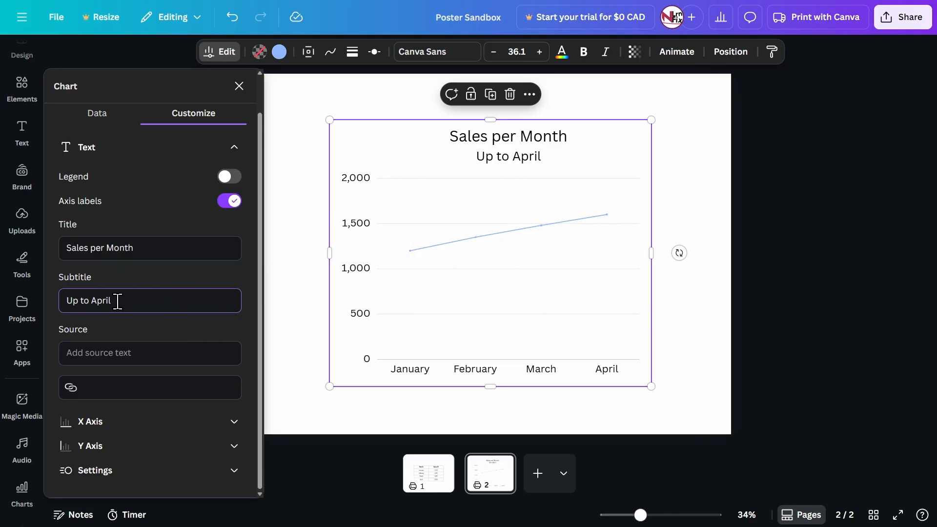
{"action": "left_click_drag", "start_coordinate": [116, 300], "coordinate": [63, 299]}
{"action": "key", "text": "BackSpace"}
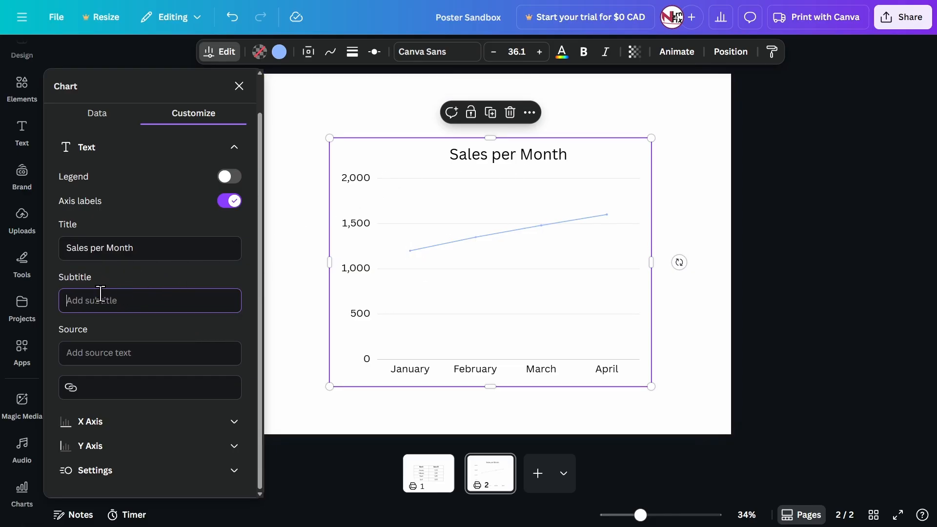
{"action": "left_click", "coordinate": [98, 279]}
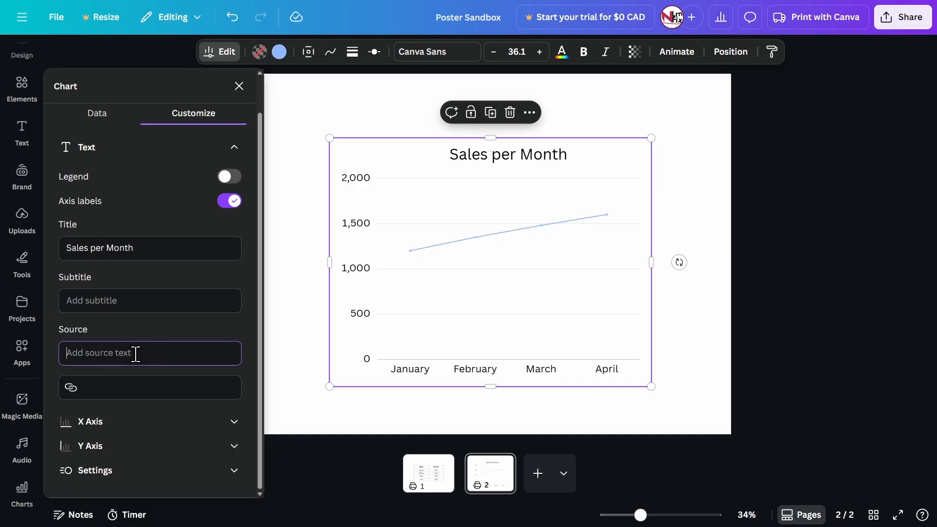
{"action": "type", "text": "Source"}
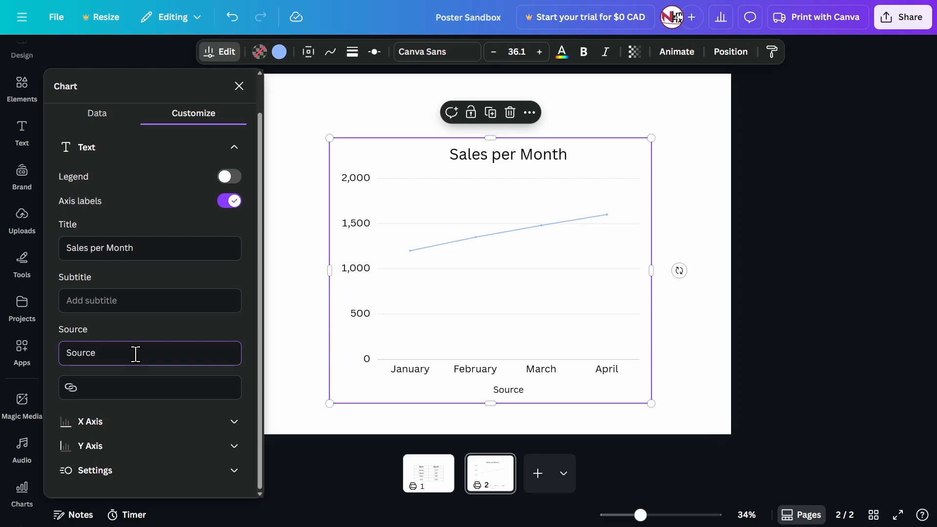
{"action": "left_click", "coordinate": [104, 385]}
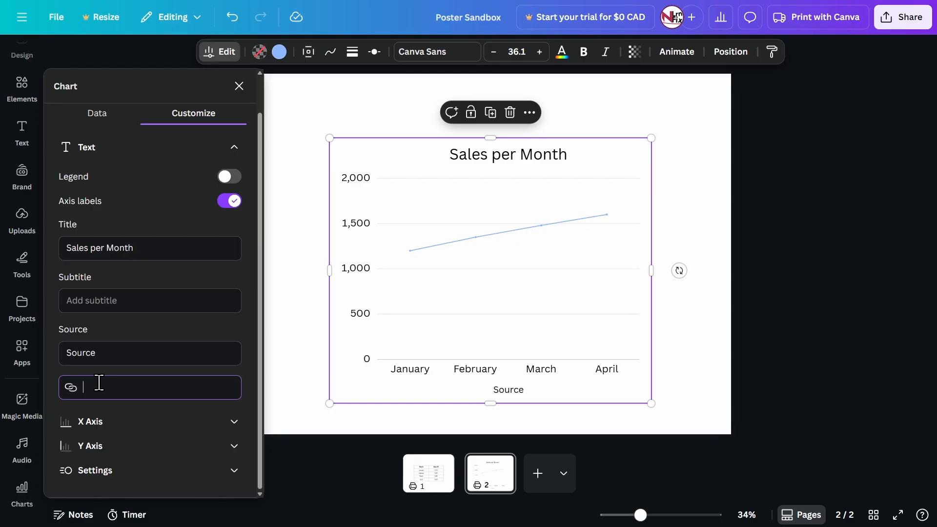
{"action": "type", "text": "https:"}
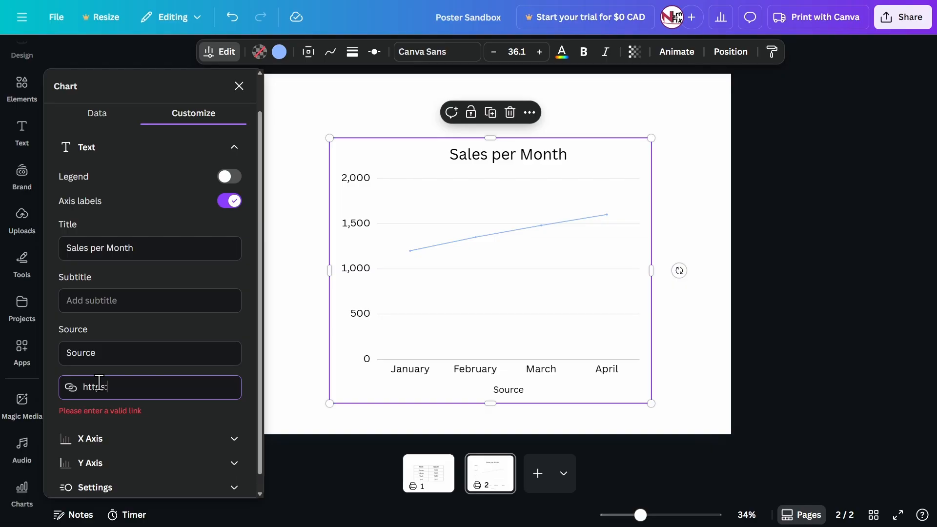
{"action": "type", "text": "//youtub"}
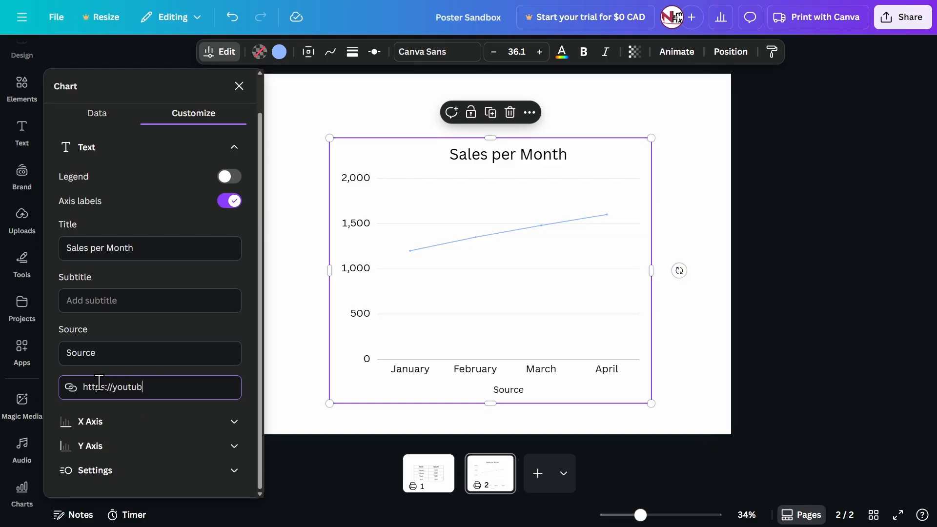
{"action": "type", "text": "e.com"}
{"action": "key", "text": "Return"}
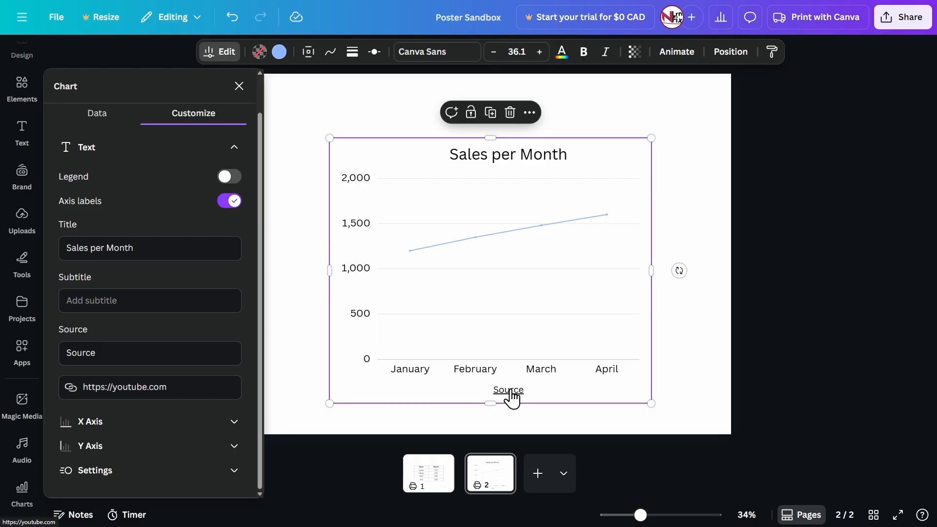
- Clear both the source link and the source text from the line chart
{"action": "left_click_drag", "start_coordinate": [168, 387], "coordinate": [73, 387]}
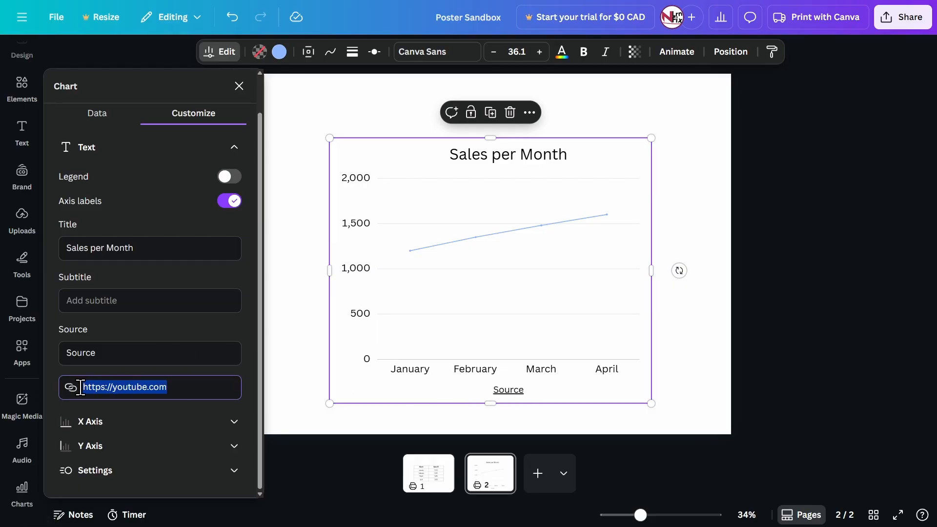
{"action": "key", "text": "BackSpace"}
{"action": "key", "text": "shift+Tab"}
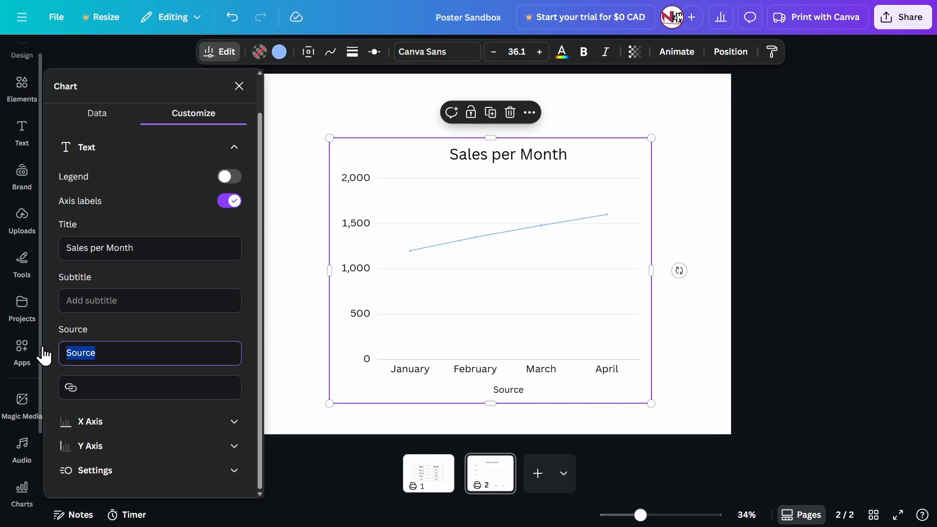
{"action": "key", "text": "BackSpace"}
{"action": "left_click", "coordinate": [104, 329]}
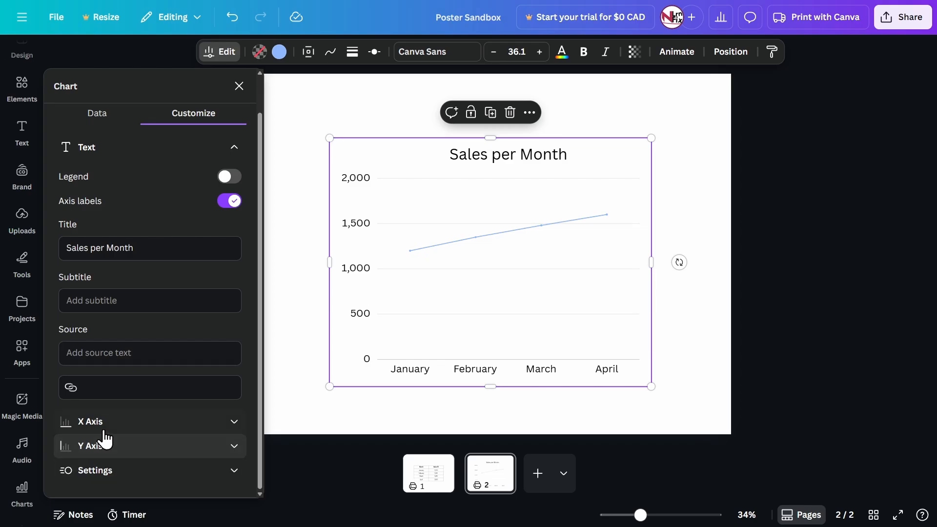
- Give the line chart's X axis the title "Months"
{"action": "left_click", "coordinate": [125, 423]}
{"action": "scroll", "coordinate": [124, 428], "scroll_direction": "down", "scroll_amount": 2}
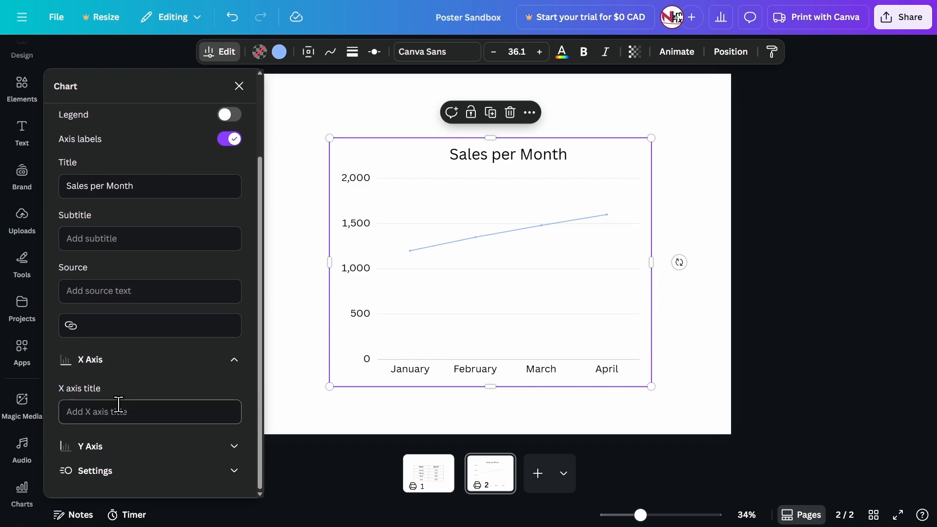
{"action": "left_click", "coordinate": [109, 402]}
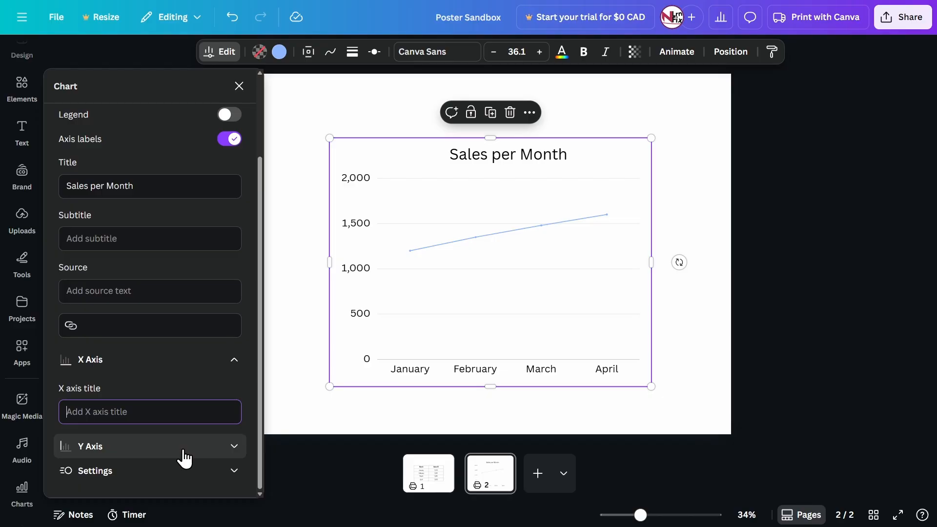
{"action": "type", "text": "Months"}
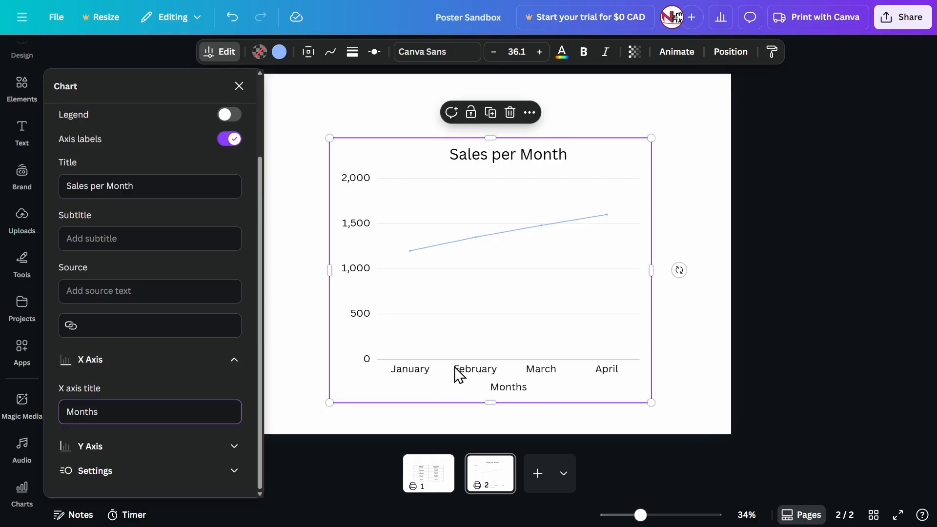
{"action": "left_click", "coordinate": [132, 361]}
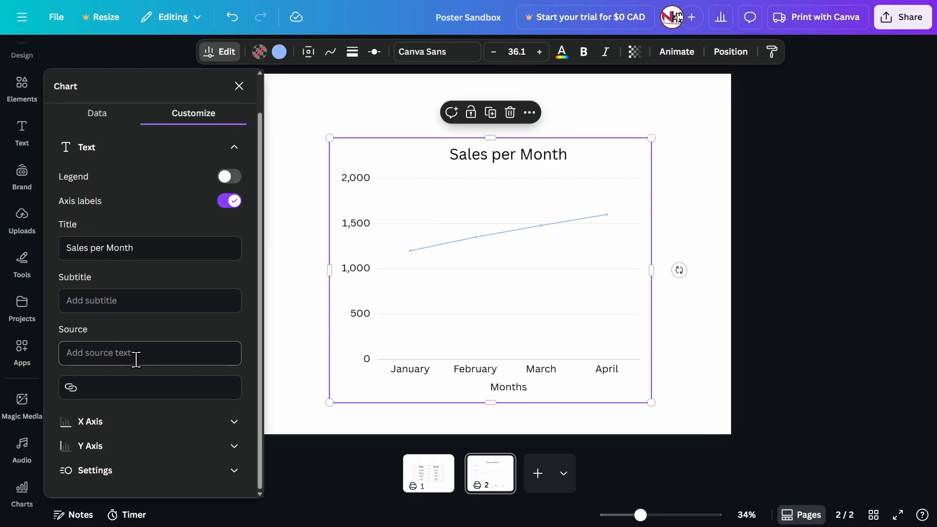
- Give the line chart's Y axis the title "Sales ($)"
{"action": "left_click", "coordinate": [128, 450]}
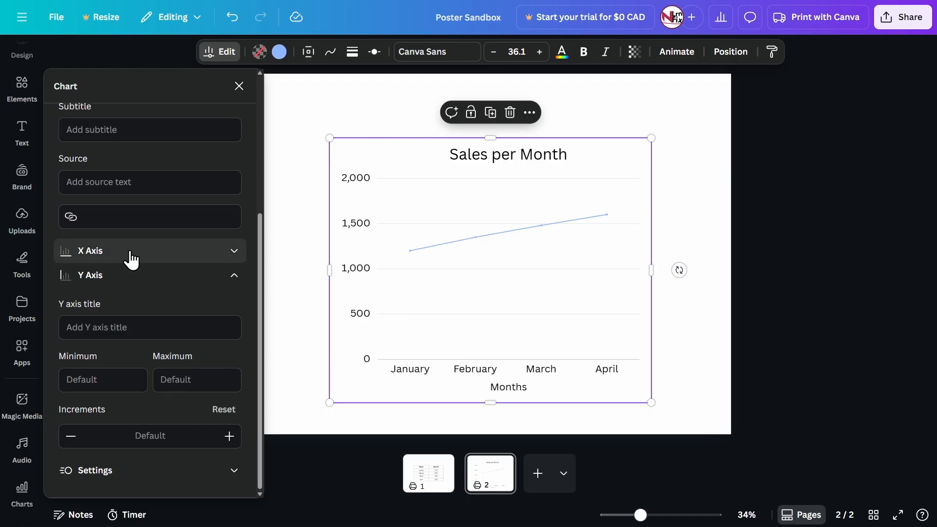
{"action": "left_click", "coordinate": [125, 326]}
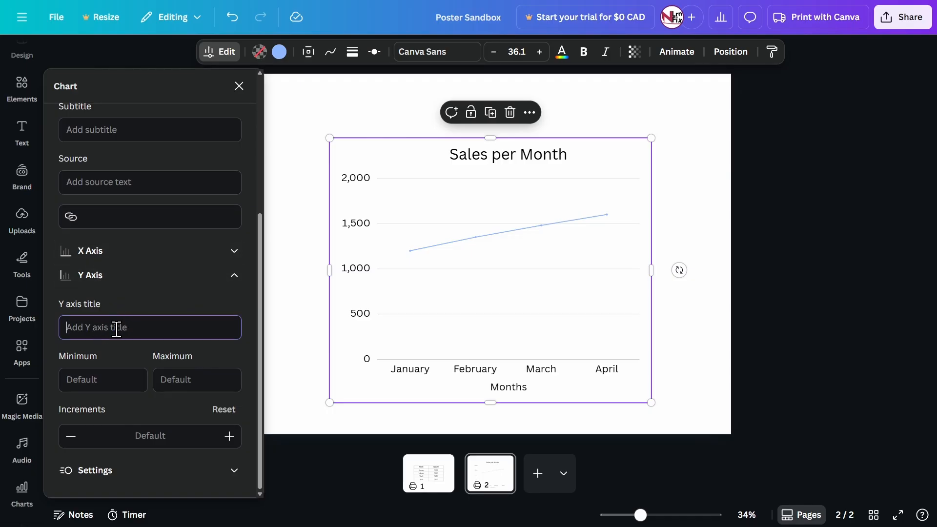
{"action": "type", "text": "Sales ("}
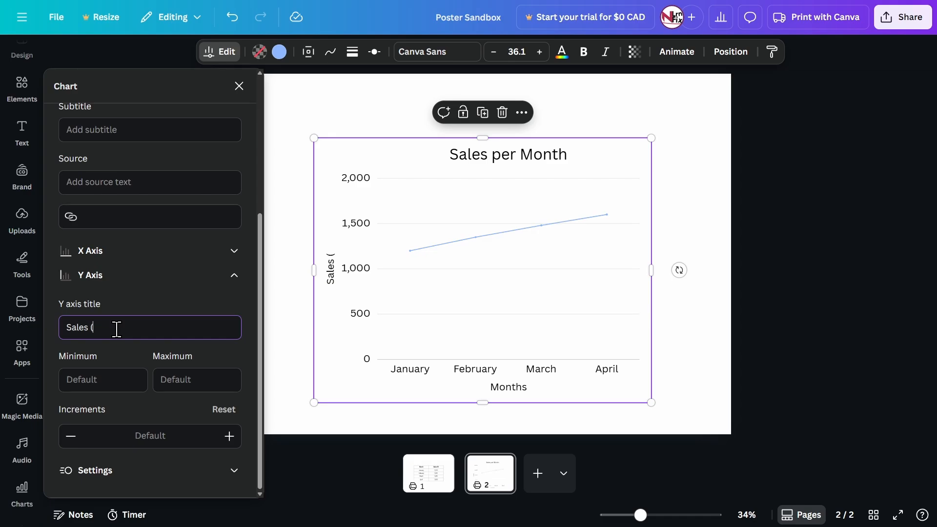
{"action": "type", "text": "$)"}
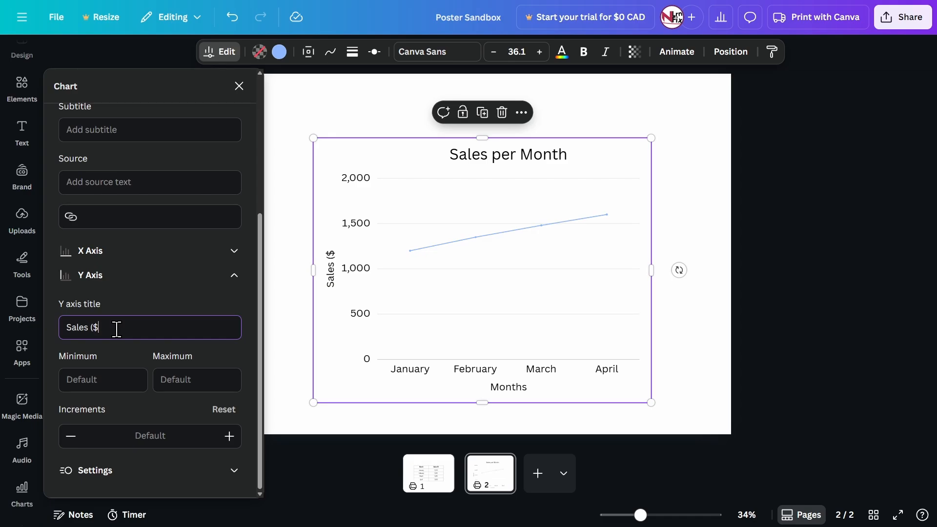
{"action": "left_click", "coordinate": [108, 361]}
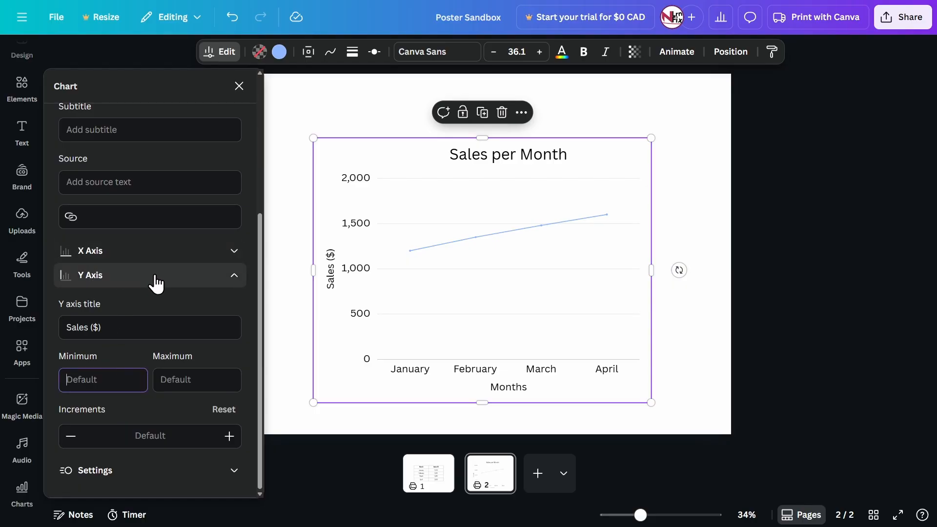
{"action": "left_click", "coordinate": [137, 252]}
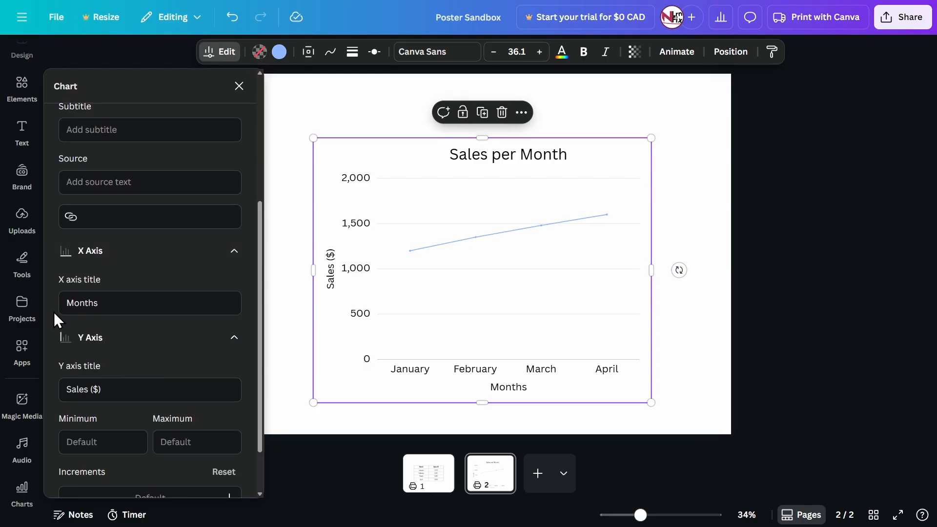
{"action": "left_click", "coordinate": [123, 255]}
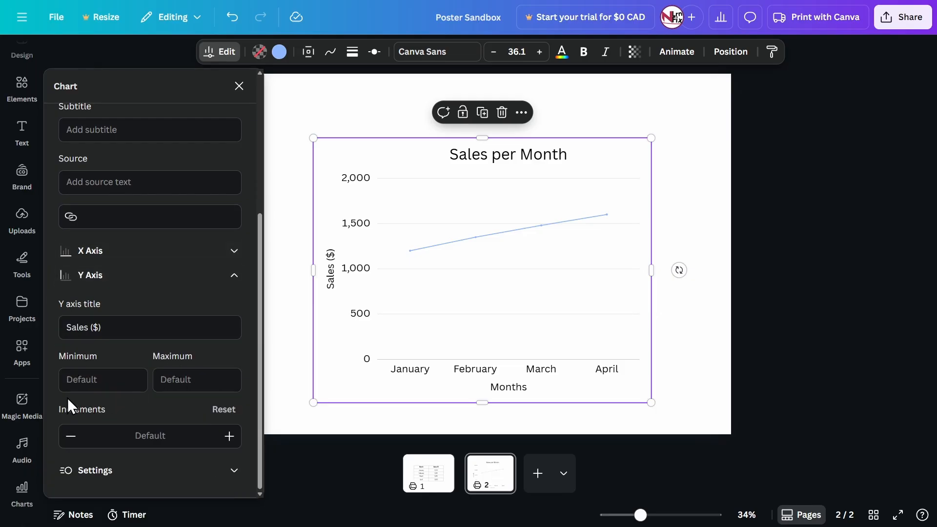
- Try a Y axis minimum of 1000 on the line chart
{"action": "left_click", "coordinate": [110, 385]}
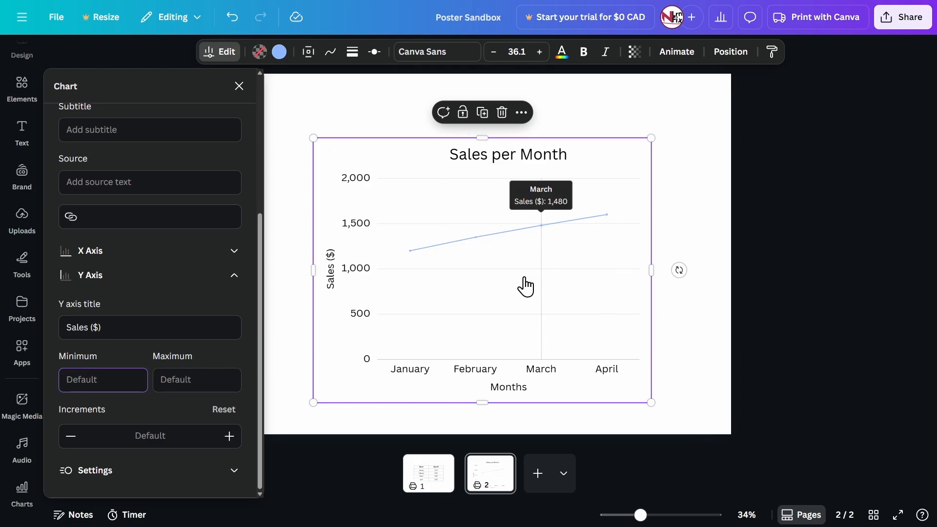
{"action": "mouse_move", "coordinate": [614, 208]}
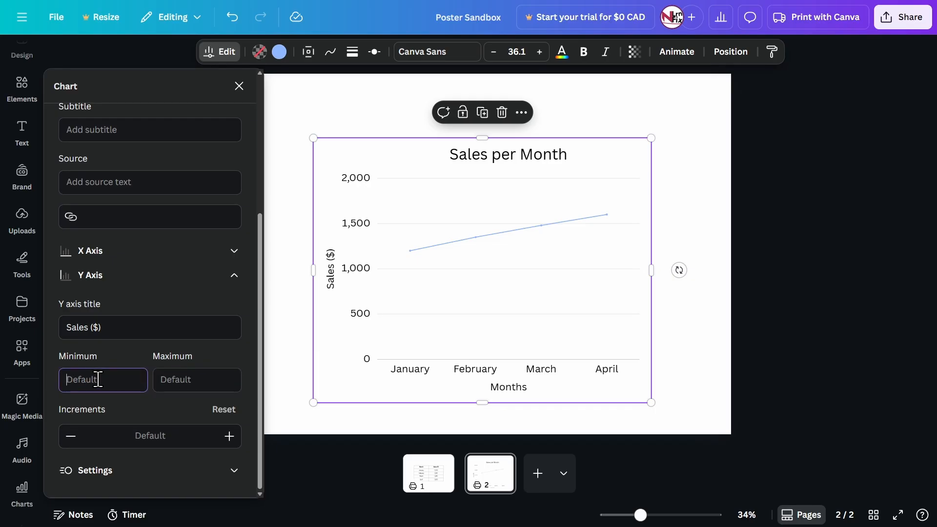
{"action": "left_click", "coordinate": [190, 382]}
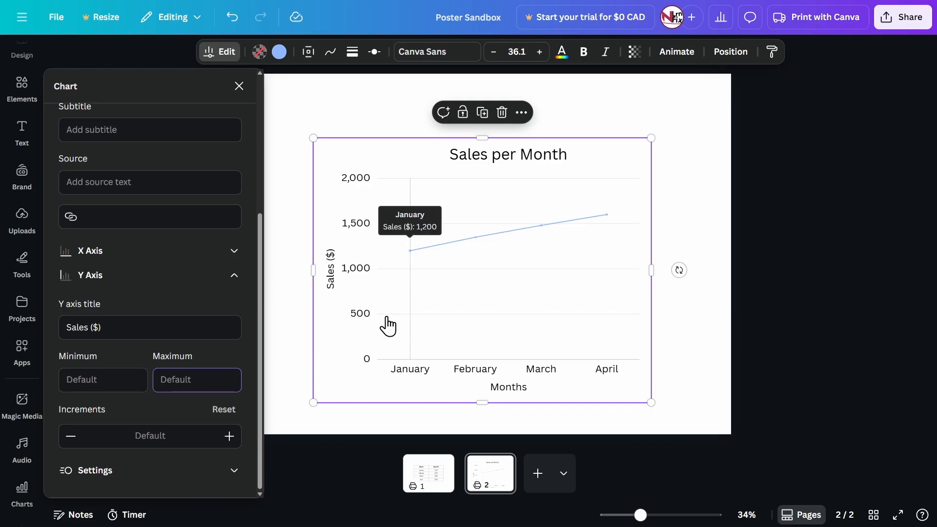
{"action": "left_click", "coordinate": [139, 354]}
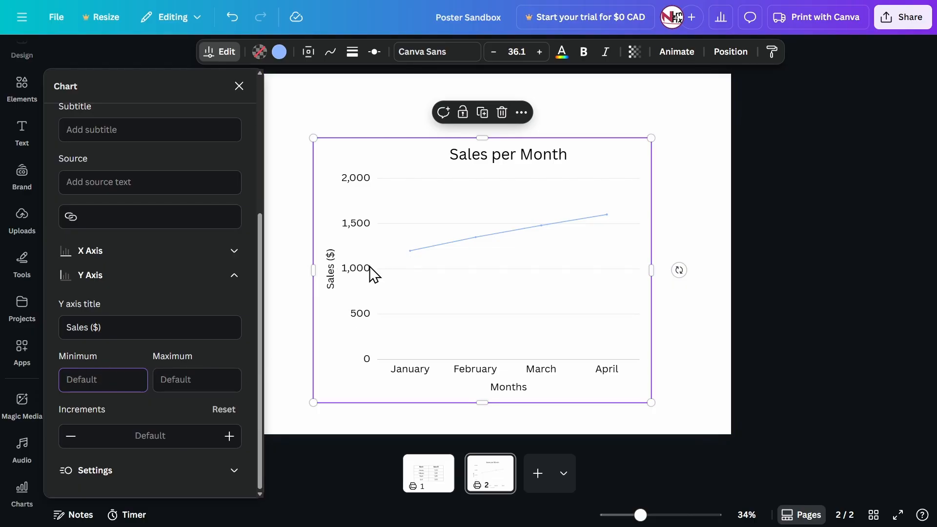
{"action": "mouse_move", "coordinate": [415, 259]}
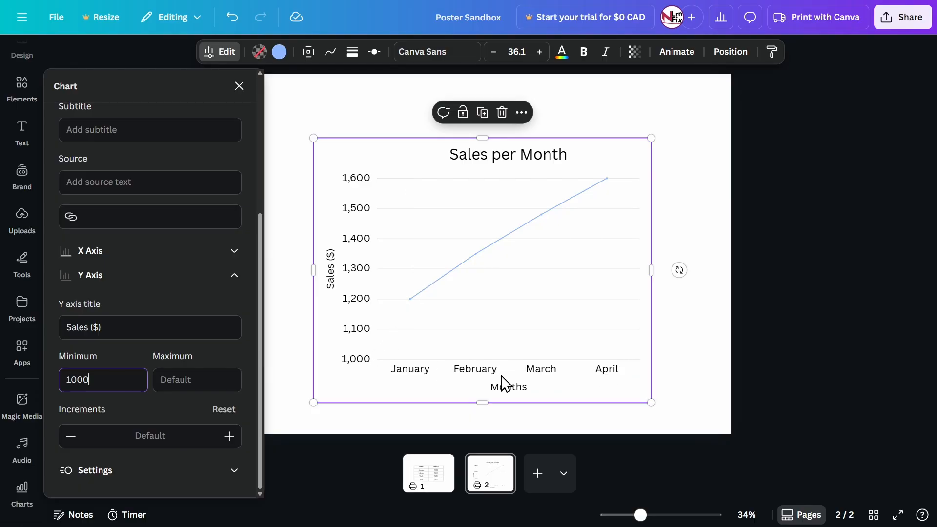
- Try raising the Y axis minimum to 1200 and deselect the chart
{"action": "left_click", "coordinate": [219, 382]}
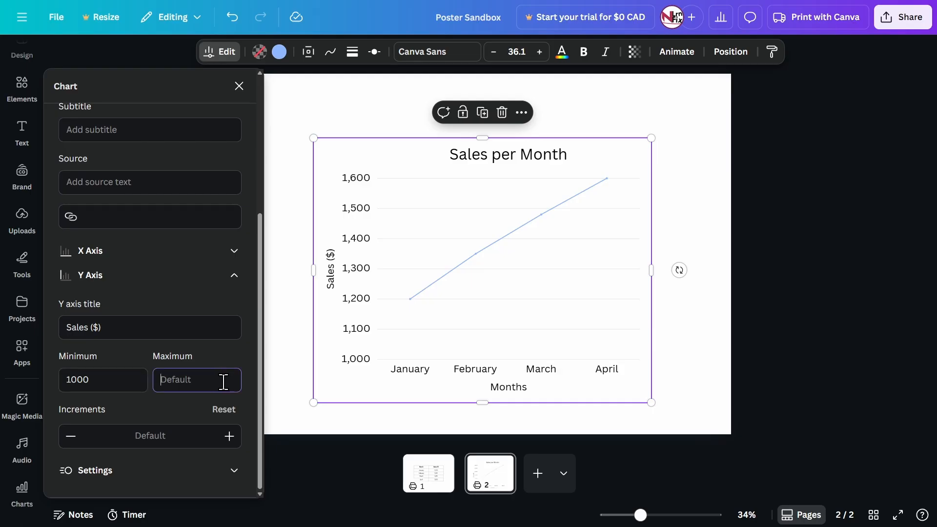
{"action": "mouse_move", "coordinate": [538, 197]}
{"action": "mouse_move", "coordinate": [616, 190]}
{"action": "mouse_move", "coordinate": [394, 309]}
{"action": "left_click", "coordinate": [107, 373]}
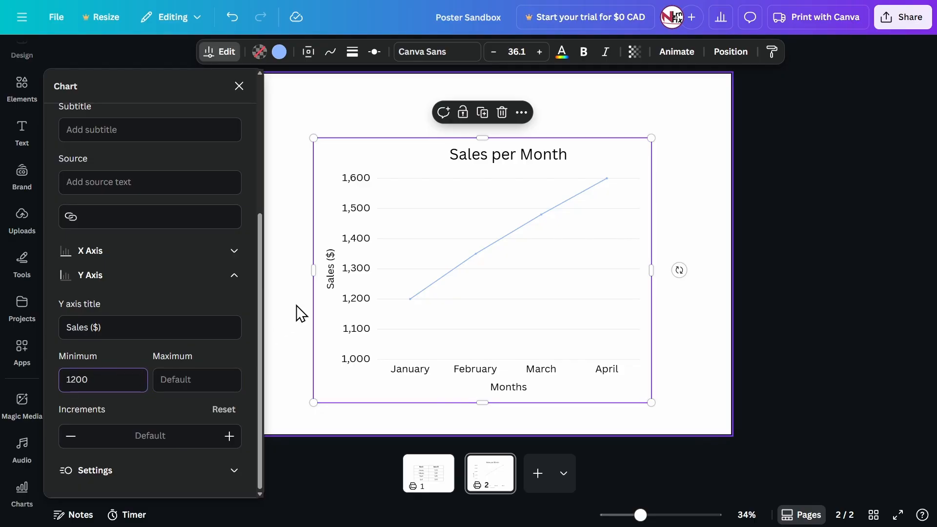
{"action": "left_click", "coordinate": [280, 289]}
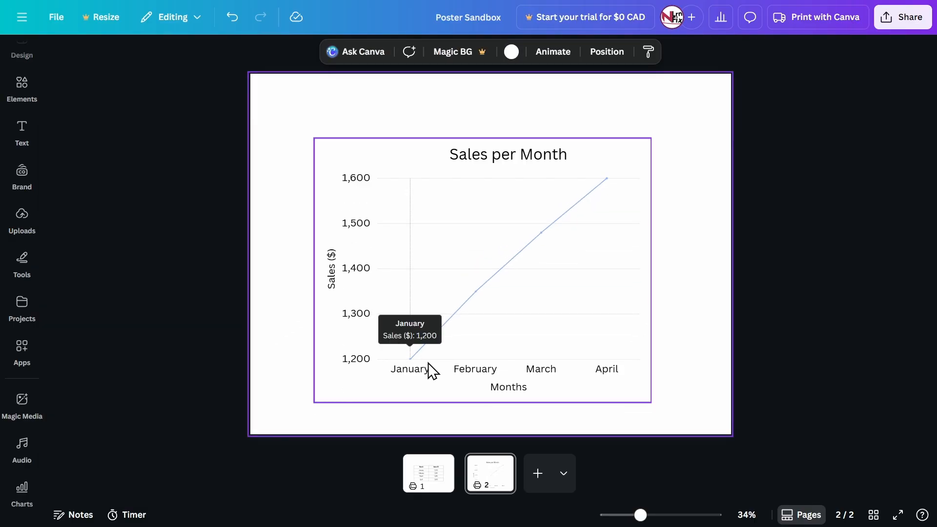
- Reopen the line chart's Y axis settings and set the minimum to 1150
{"action": "mouse_move", "coordinate": [410, 361]}
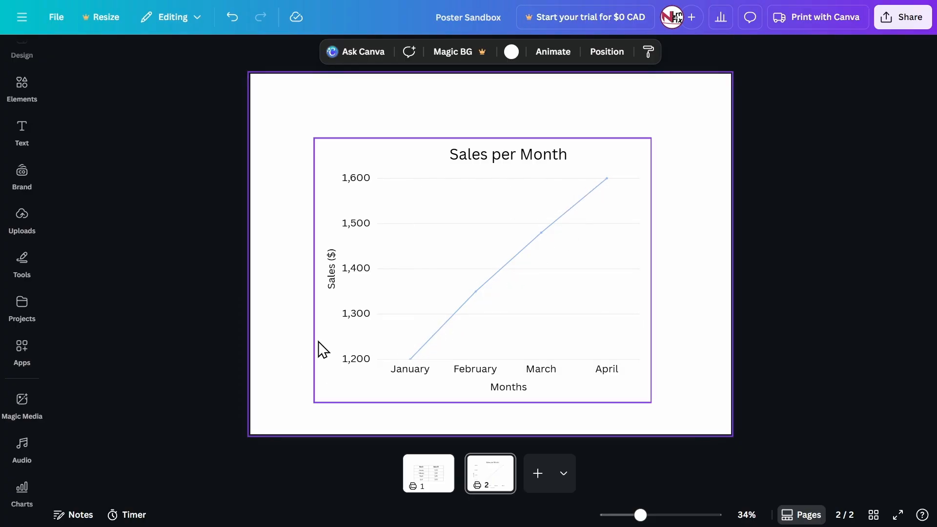
{"action": "mouse_move", "coordinate": [553, 317]}
{"action": "left_click", "coordinate": [339, 299]}
{"action": "left_click", "coordinate": [219, 52]}
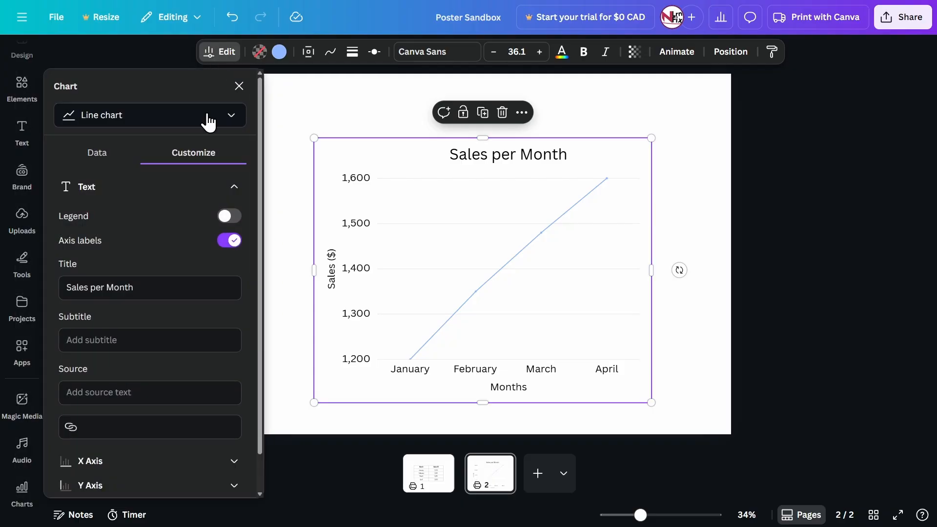
{"action": "scroll", "coordinate": [122, 293], "scroll_direction": "down", "scroll_amount": 2}
{"action": "left_click", "coordinate": [112, 446]}
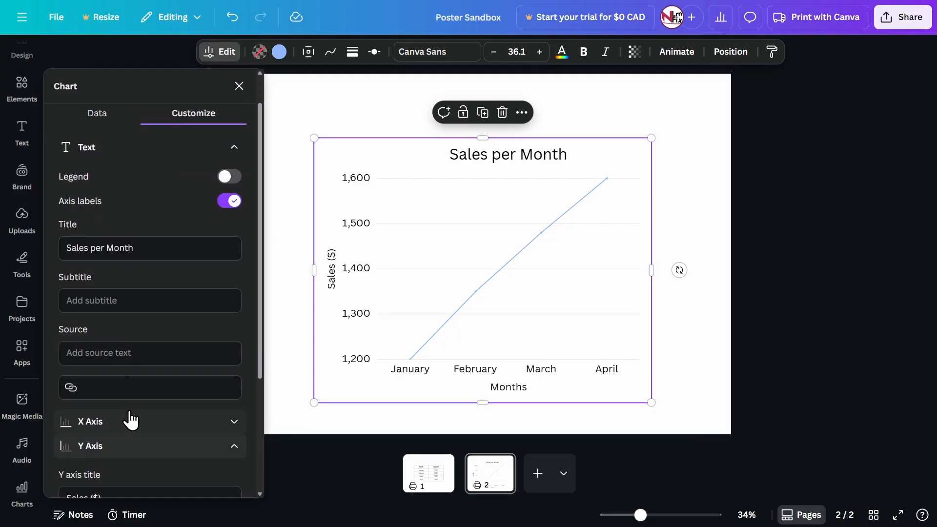
{"action": "scroll", "coordinate": [141, 409], "scroll_direction": "down", "scroll_amount": 3}
{"action": "left_click", "coordinate": [93, 380]}
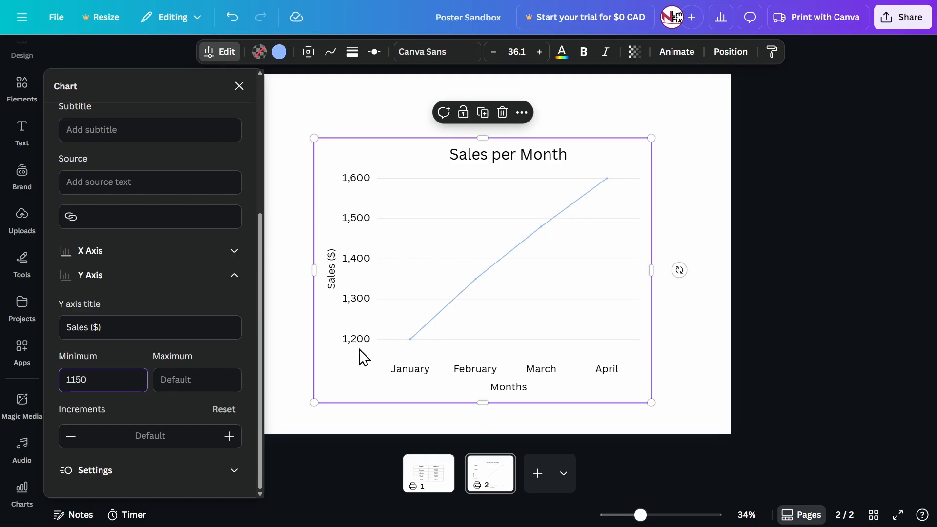
- Try raising the Y axis increments to 19, and reset them to the default
{"action": "left_click", "coordinate": [229, 436]}
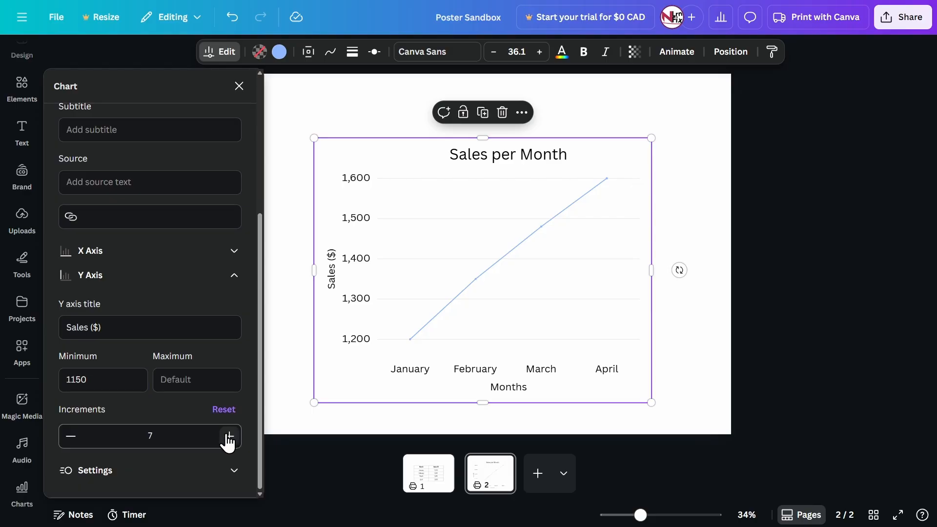
{"action": "left_click", "coordinate": [229, 435]}
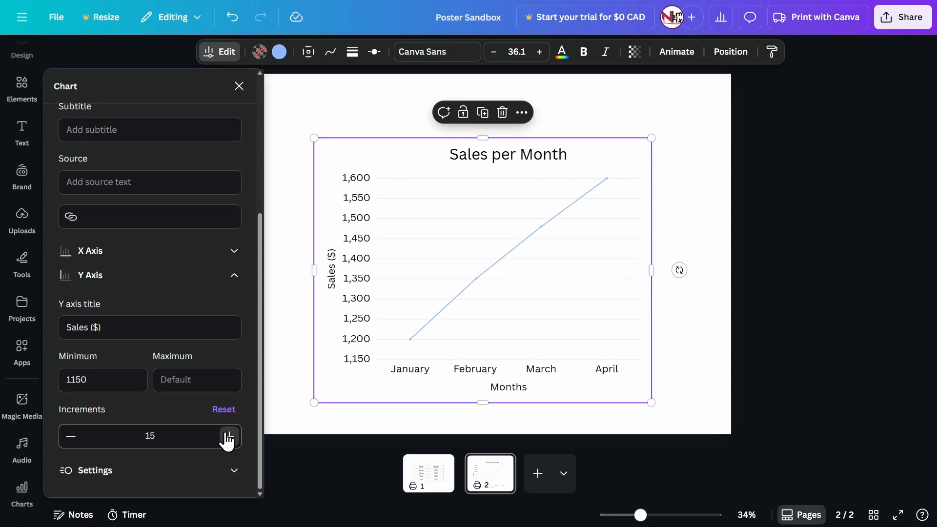
{"action": "left_click", "coordinate": [229, 435]}
{"action": "left_click", "coordinate": [229, 435]}
{"action": "left_click", "coordinate": [229, 436]}
{"action": "left_click", "coordinate": [229, 436]}
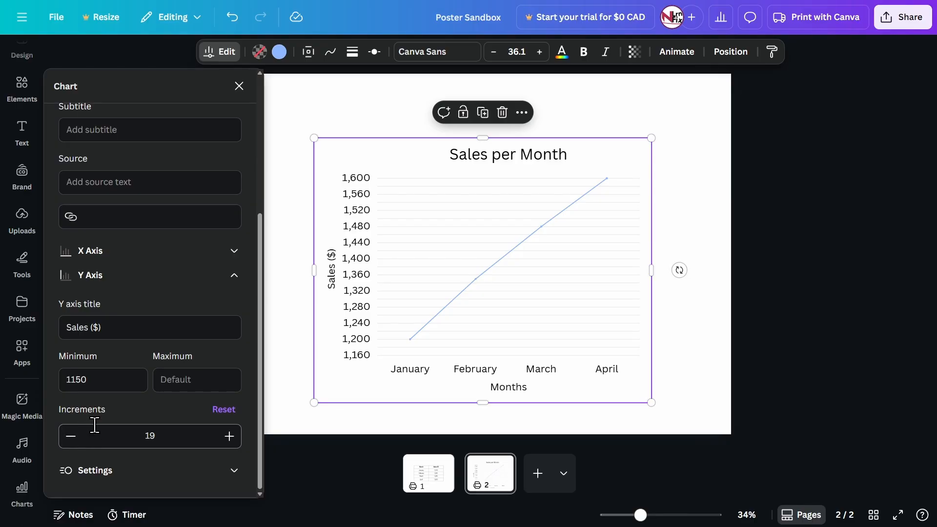
{"action": "left_click", "coordinate": [221, 411]}
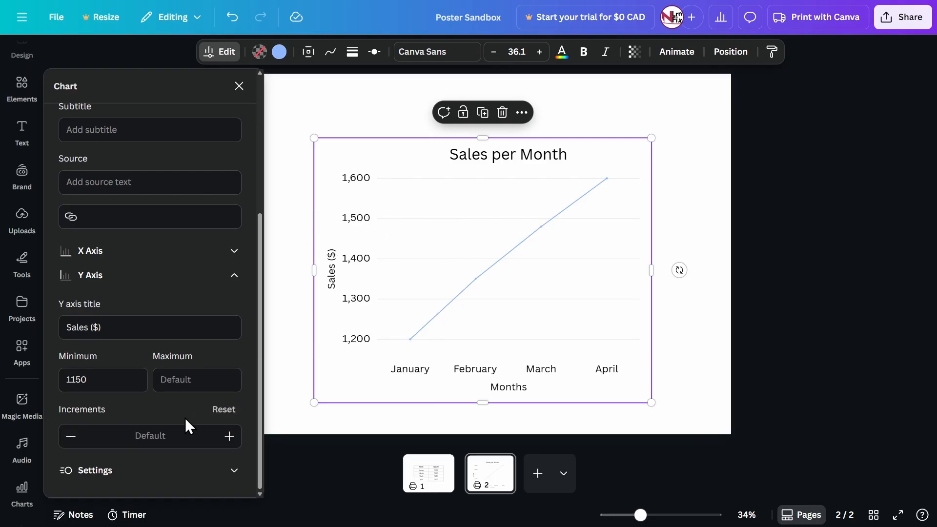
- Try turning off the line chart's grid lines in its settings, and turn them back on
{"action": "left_click", "coordinate": [135, 276]}
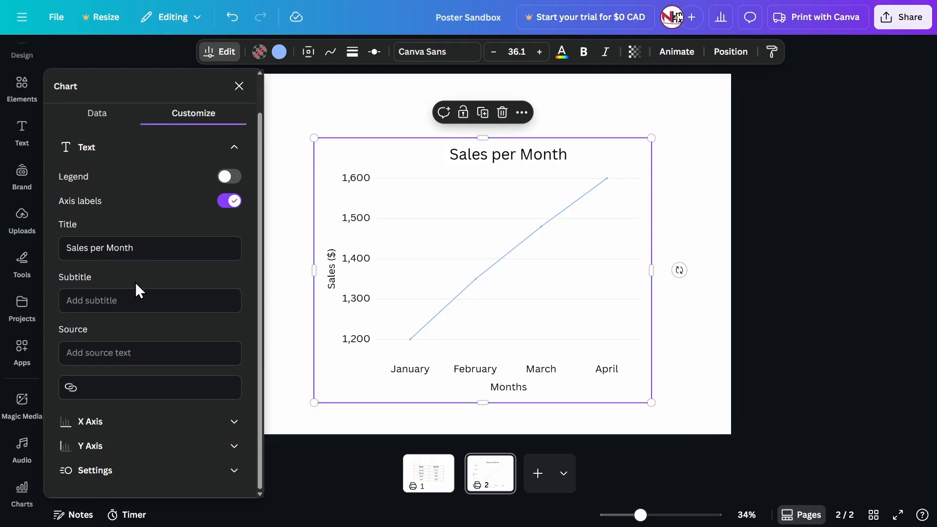
{"action": "left_click", "coordinate": [132, 472]}
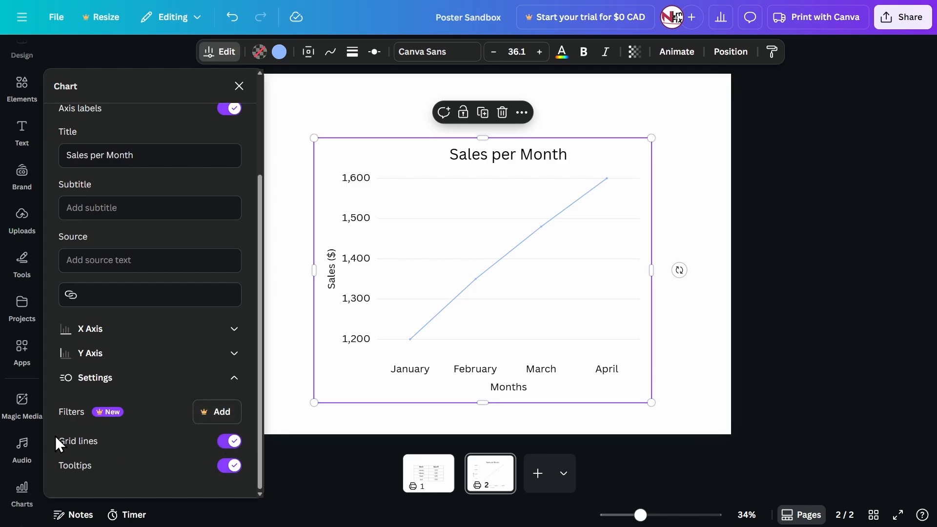
{"action": "left_click", "coordinate": [232, 443]}
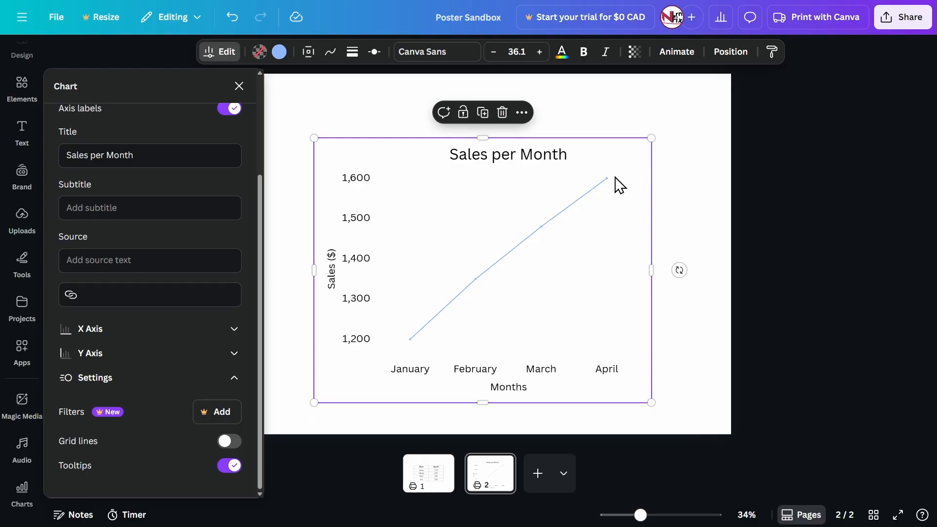
{"action": "left_click", "coordinate": [229, 441]}
- Preview the tooltips on the line chart's data points, and try switching tooltips off and on again
{"action": "mouse_move", "coordinate": [415, 347]}
{"action": "mouse_move", "coordinate": [608, 184]}
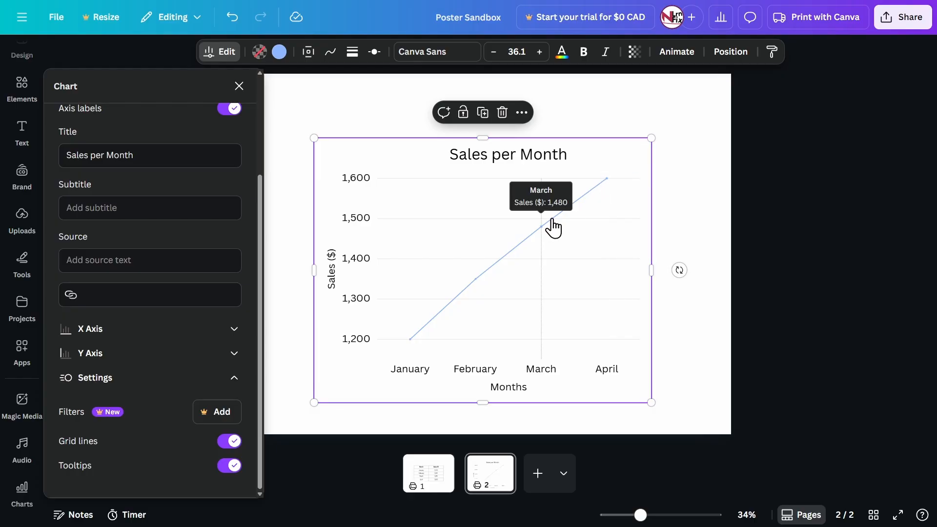
{"action": "mouse_move", "coordinate": [427, 332]}
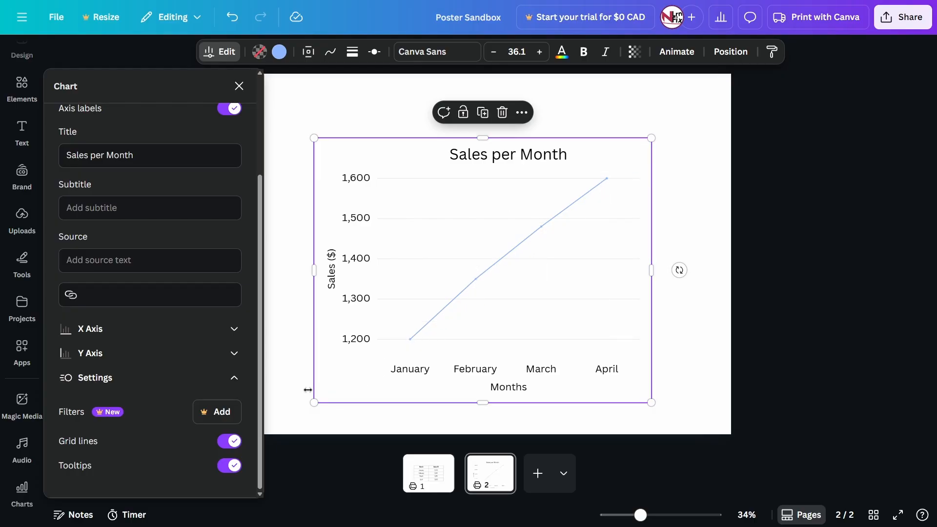
{"action": "left_click", "coordinate": [225, 466]}
{"action": "left_click", "coordinate": [228, 467]}
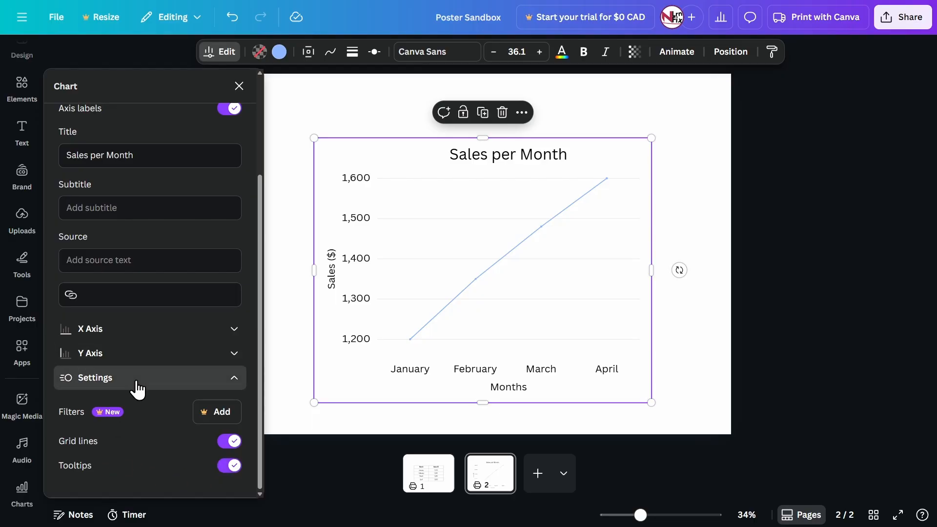
- Try the donut chart type for the sales data and format its values as numbers
{"action": "scroll", "coordinate": [138, 385], "scroll_direction": "up", "scroll_amount": 3}
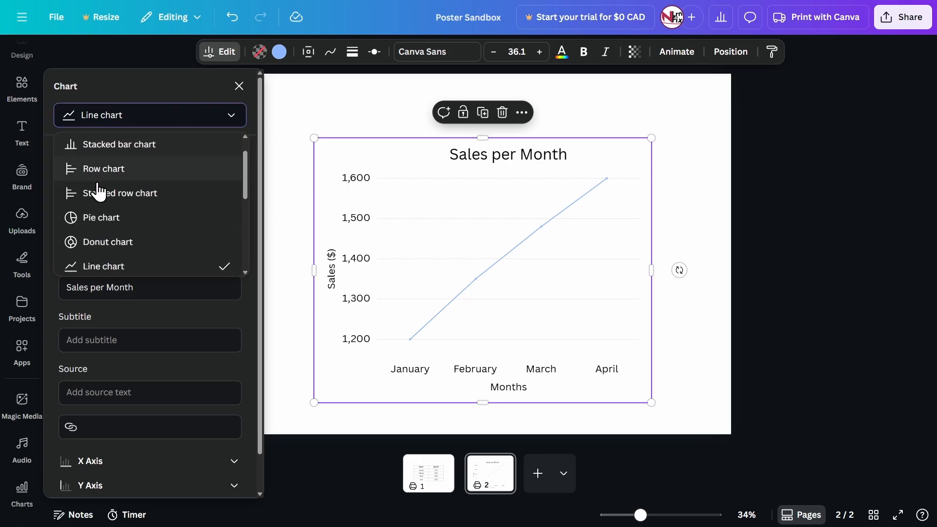
{"action": "left_click", "coordinate": [111, 240]}
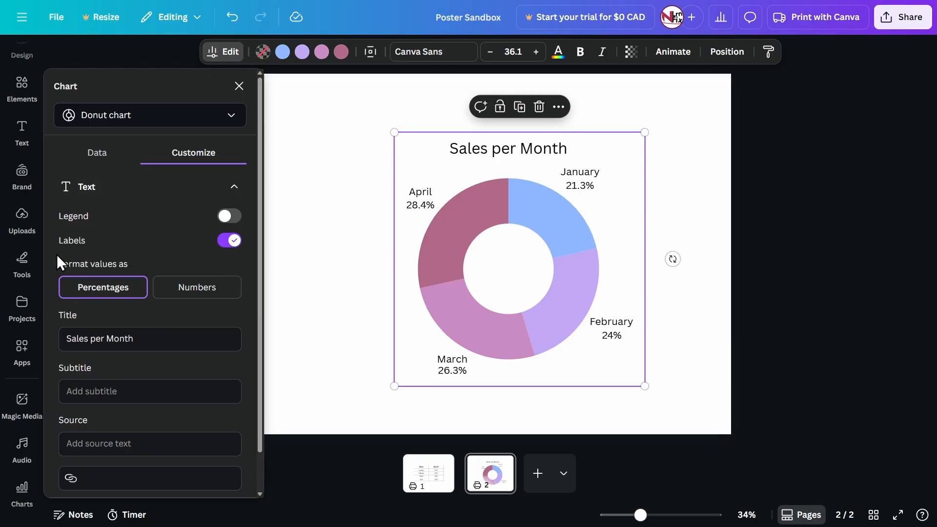
{"action": "scroll", "coordinate": [73, 274], "scroll_direction": "down", "scroll_amount": 2}
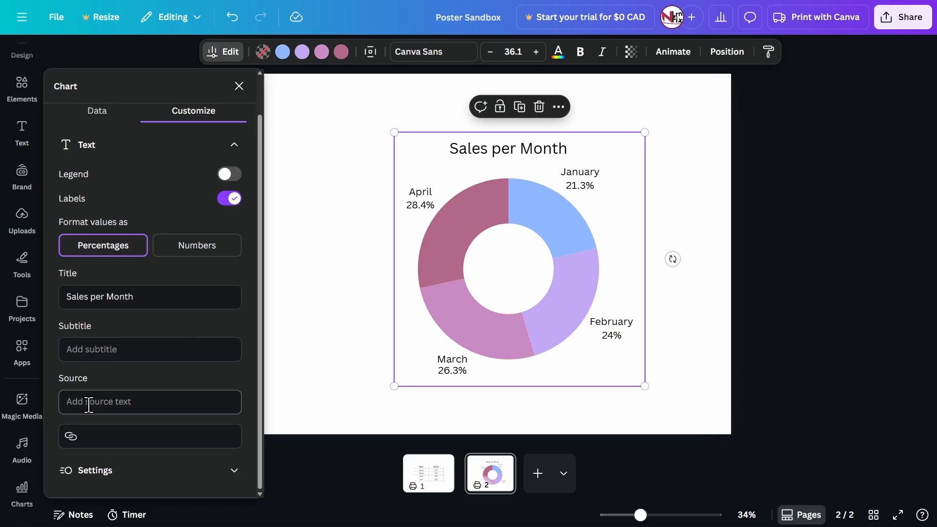
{"action": "left_click", "coordinate": [174, 471]}
{"action": "left_click", "coordinate": [153, 412]}
{"action": "scroll", "coordinate": [145, 365], "scroll_direction": "up", "scroll_amount": 2}
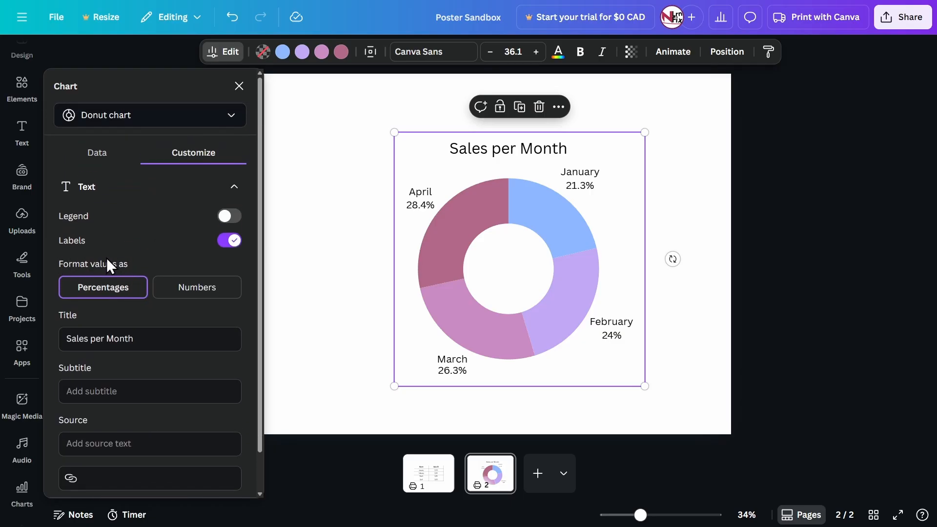
{"action": "left_click", "coordinate": [200, 290]}
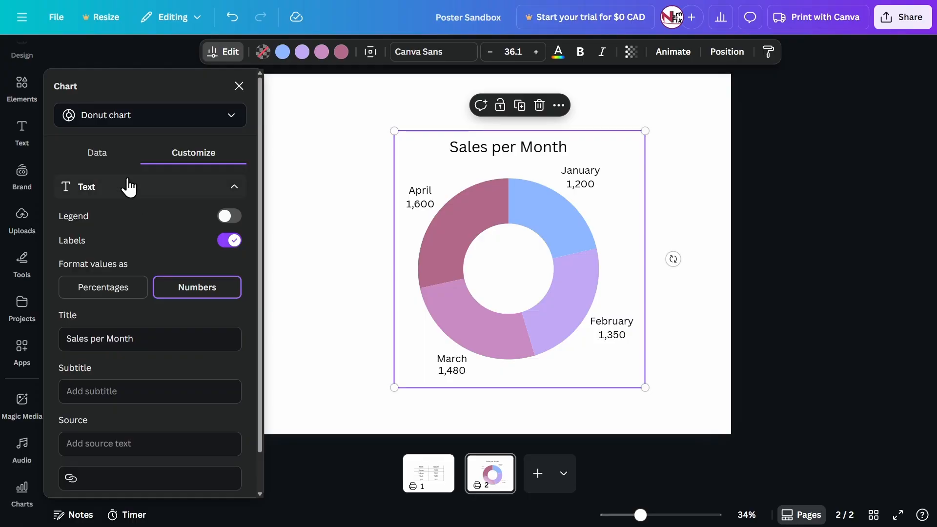
- Try the pie chart type, and change the chart to a bar chart
{"action": "left_click", "coordinate": [121, 123]}
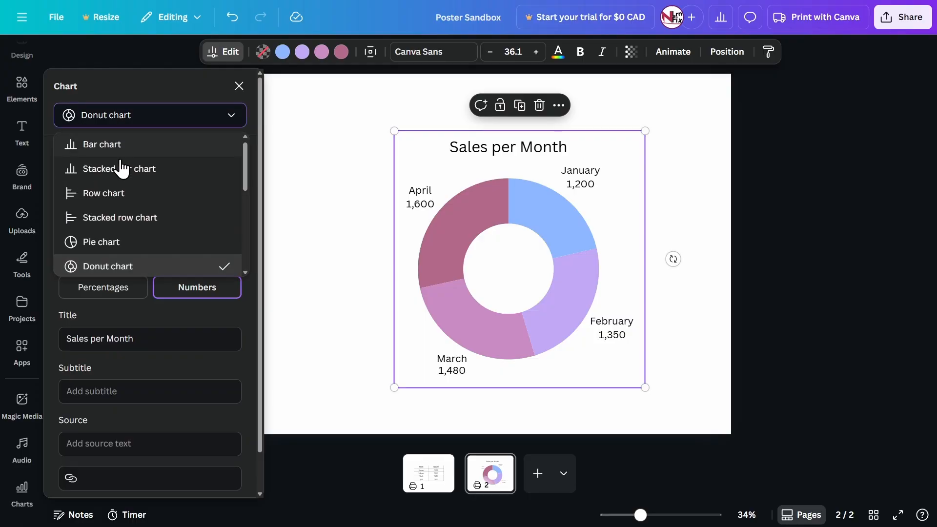
{"action": "left_click", "coordinate": [116, 243]}
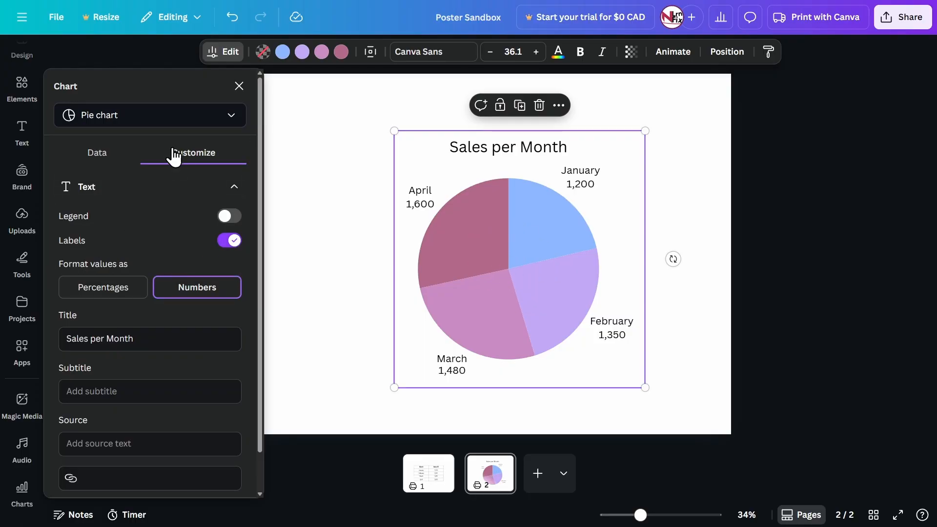
{"action": "left_click", "coordinate": [156, 119]}
{"action": "left_click", "coordinate": [102, 150]}
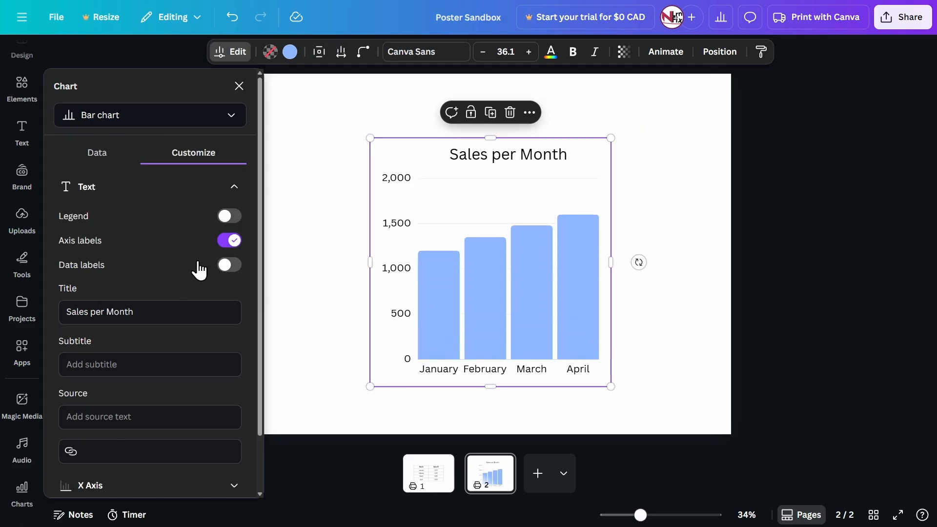
- Turn on data labels for the bar chart, toggling them off and on to compare
{"action": "left_click", "coordinate": [231, 267]}
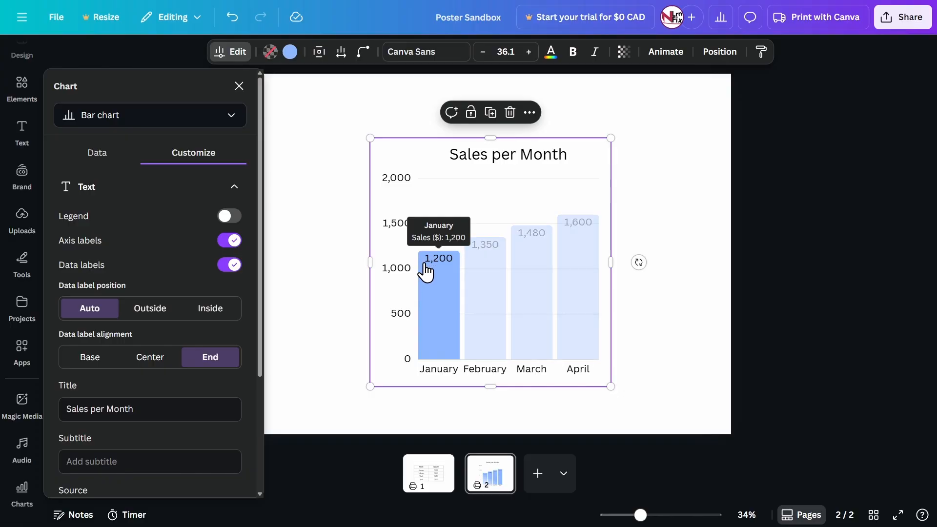
{"action": "mouse_move", "coordinate": [478, 266]}
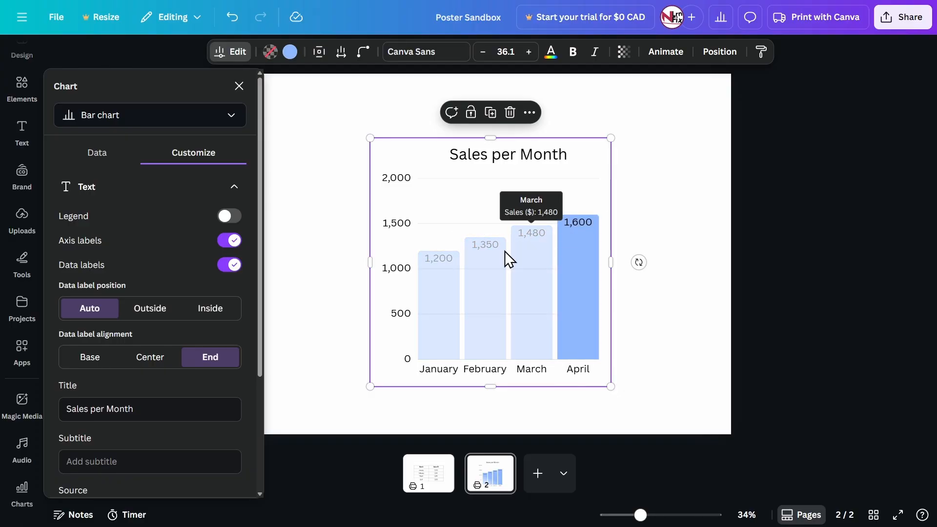
{"action": "left_click", "coordinate": [222, 268]}
{"action": "left_click", "coordinate": [226, 267]}
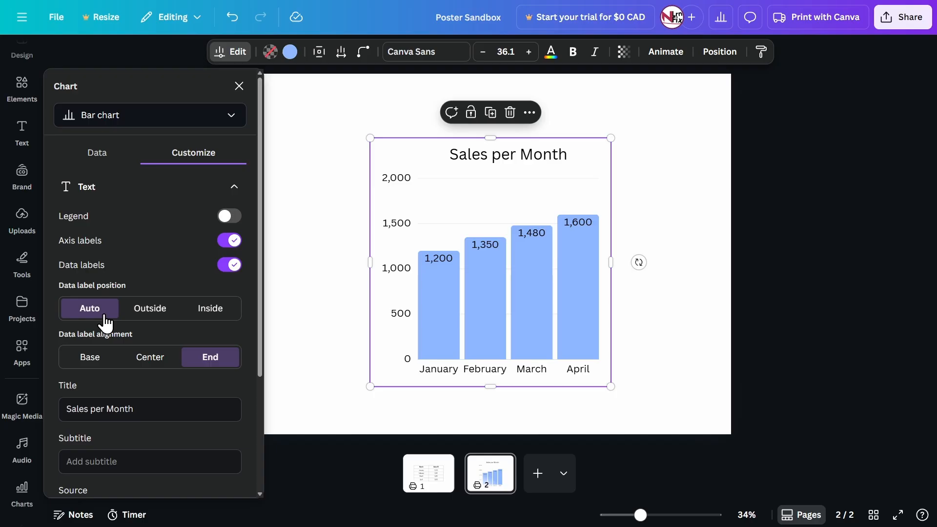
- Try the Outside and Inside data label positions and Center alignment, and settle on Auto position with Base alignment
{"action": "left_click", "coordinate": [149, 313]}
{"action": "left_click", "coordinate": [213, 316]}
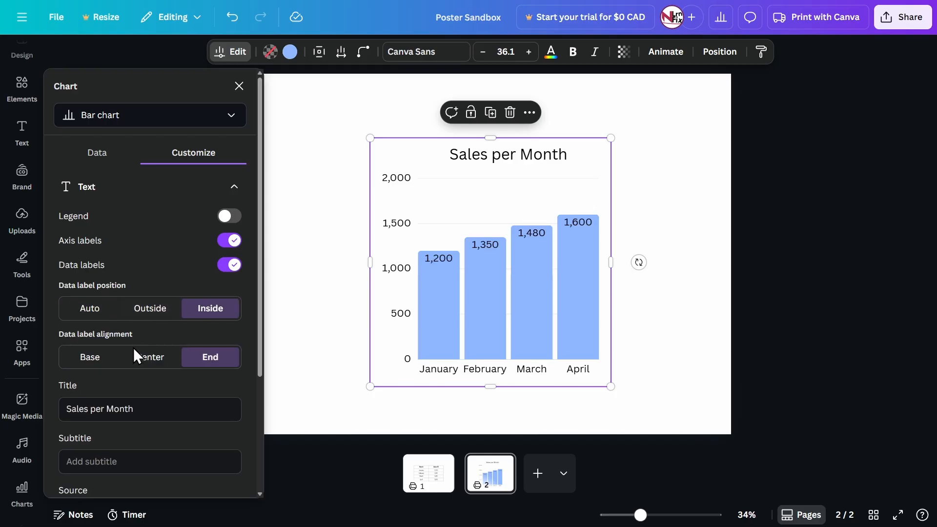
{"action": "left_click", "coordinate": [149, 363]}
{"action": "left_click", "coordinate": [92, 361]}
{"action": "left_click", "coordinate": [131, 314]}
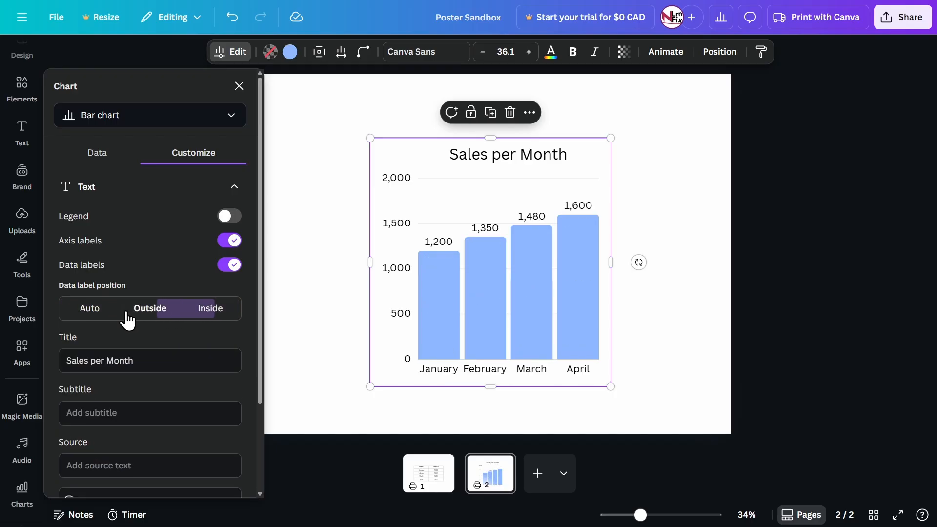
{"action": "left_click", "coordinate": [110, 311]}
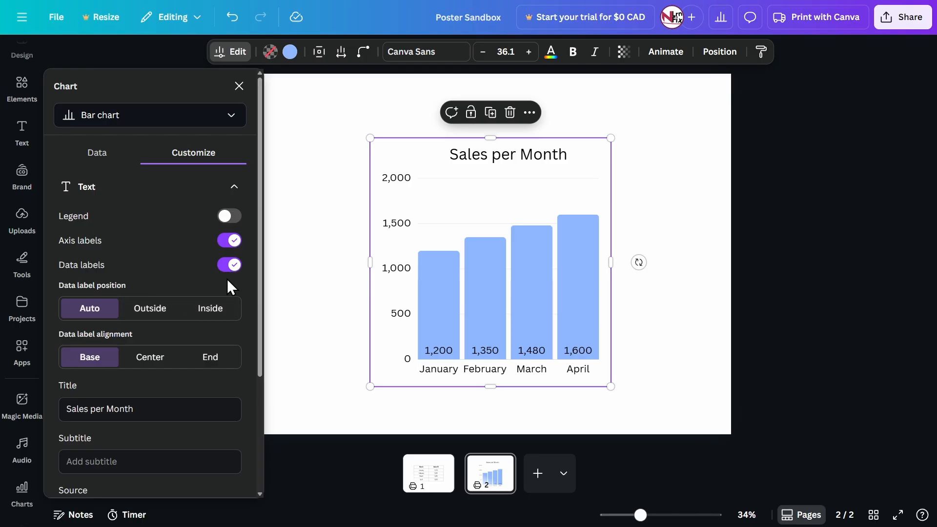
- Look through the remaining bar chart settings and the list of other available chart types
{"action": "scroll", "coordinate": [212, 248], "scroll_direction": "down", "scroll_amount": 3}
{"action": "scroll", "coordinate": [187, 251], "scroll_direction": "up", "scroll_amount": 2}
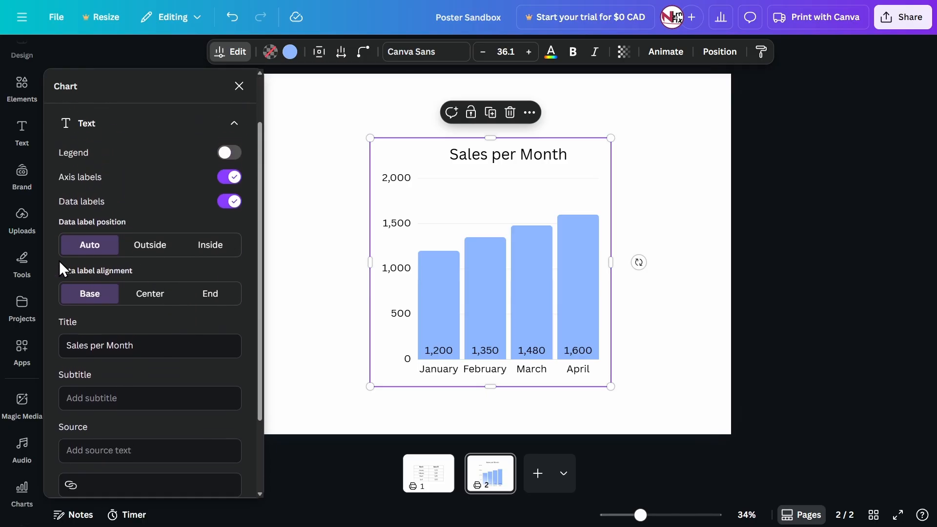
{"action": "scroll", "coordinate": [117, 214], "scroll_direction": "up", "scroll_amount": 2}
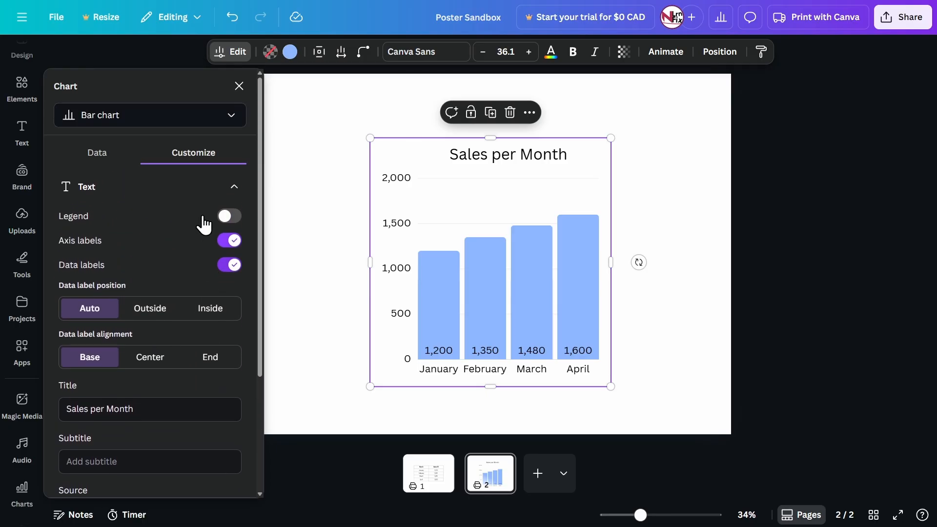
{"action": "left_click", "coordinate": [129, 120]}
{"action": "scroll", "coordinate": [121, 182], "scroll_direction": "down", "scroll_amount": 5}
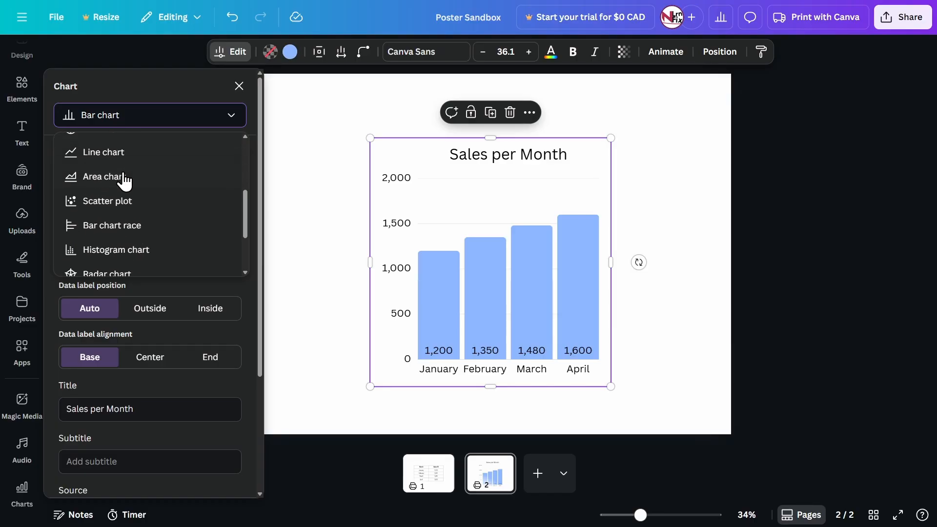
{"action": "scroll", "coordinate": [153, 226], "scroll_direction": "up", "scroll_amount": 1}
{"action": "scroll", "coordinate": [124, 222], "scroll_direction": "down", "scroll_amount": 1}
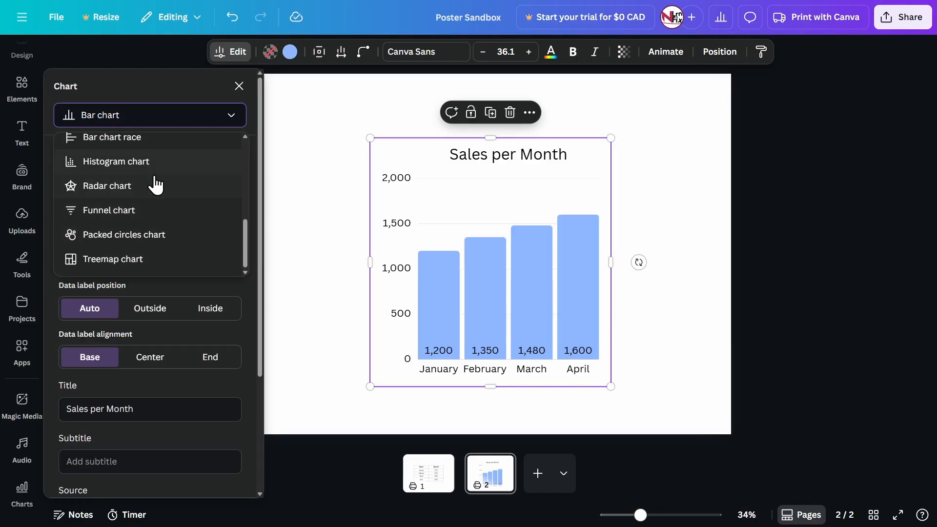
{"action": "left_click", "coordinate": [171, 120]}
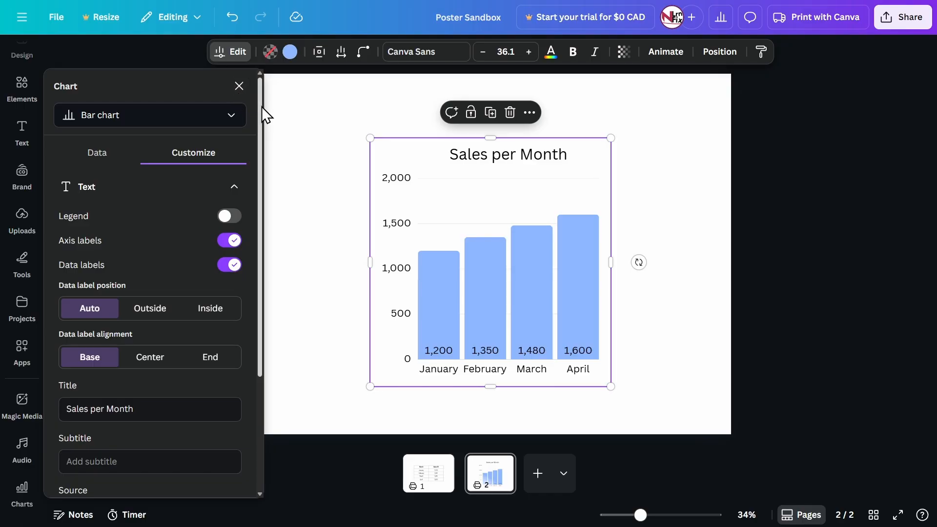
- Close the chart settings, widen the bar chart on both sides, and center it on the page
{"action": "left_click", "coordinate": [238, 87]}
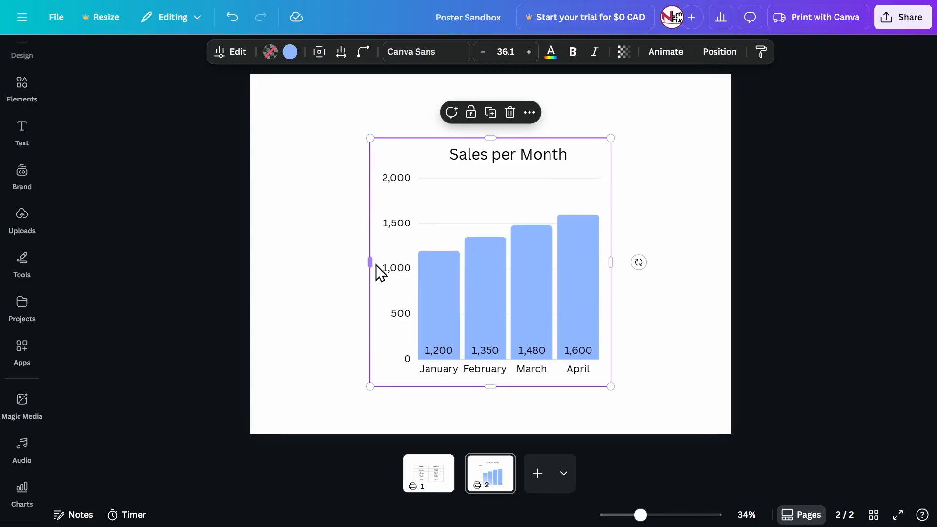
{"action": "left_click_drag", "start_coordinate": [371, 261], "coordinate": [302, 262]}
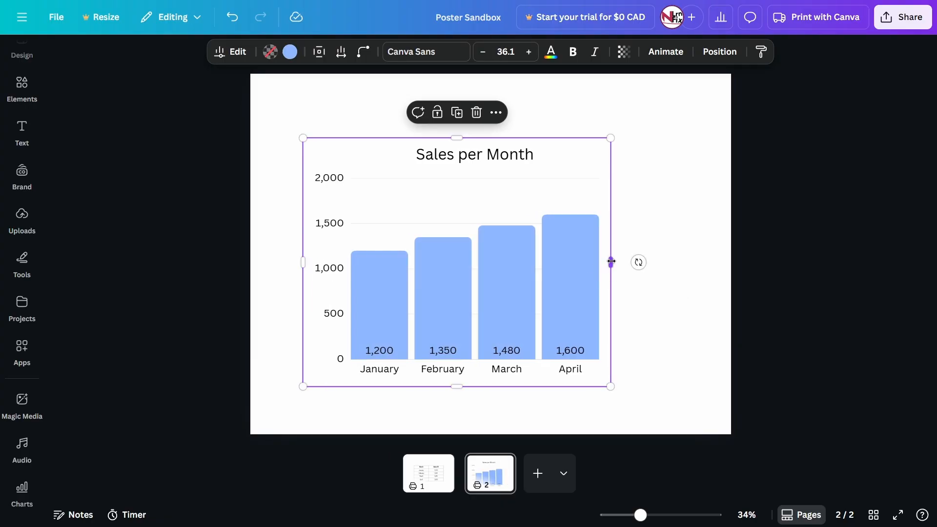
{"action": "left_click_drag", "start_coordinate": [611, 262], "coordinate": [642, 262]}
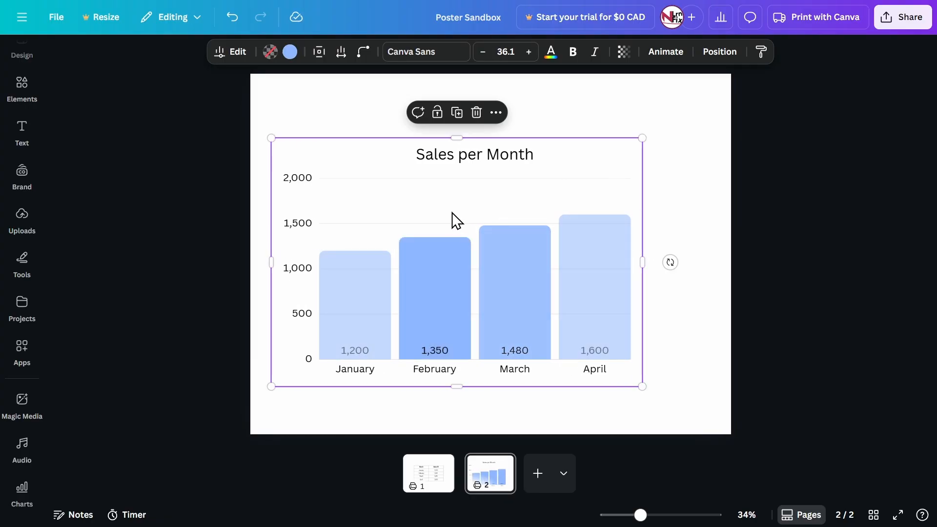
{"action": "left_click_drag", "start_coordinate": [451, 212], "coordinate": [485, 204]}
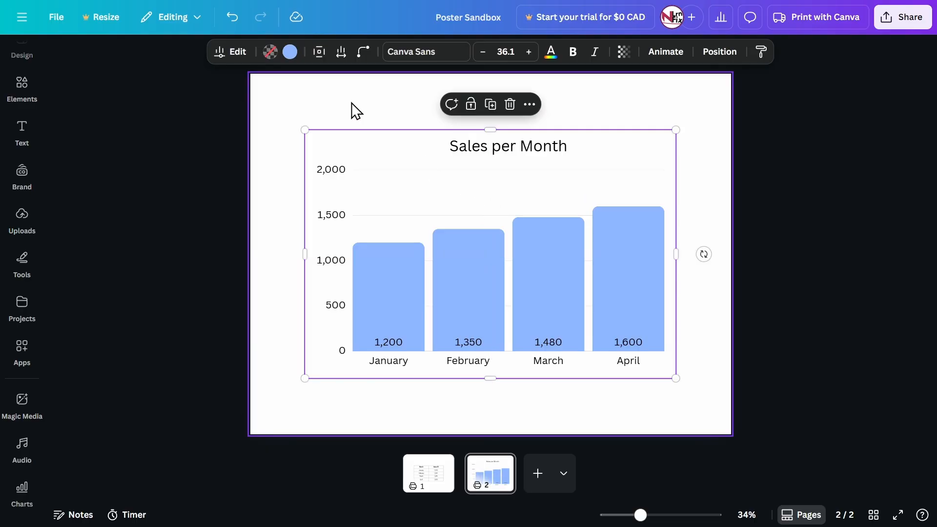
{"action": "left_click", "coordinate": [348, 115]}
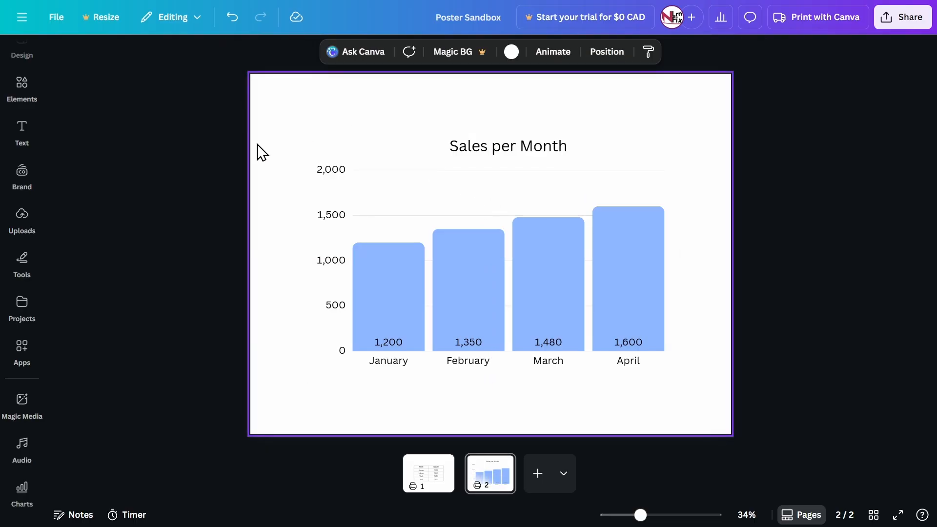